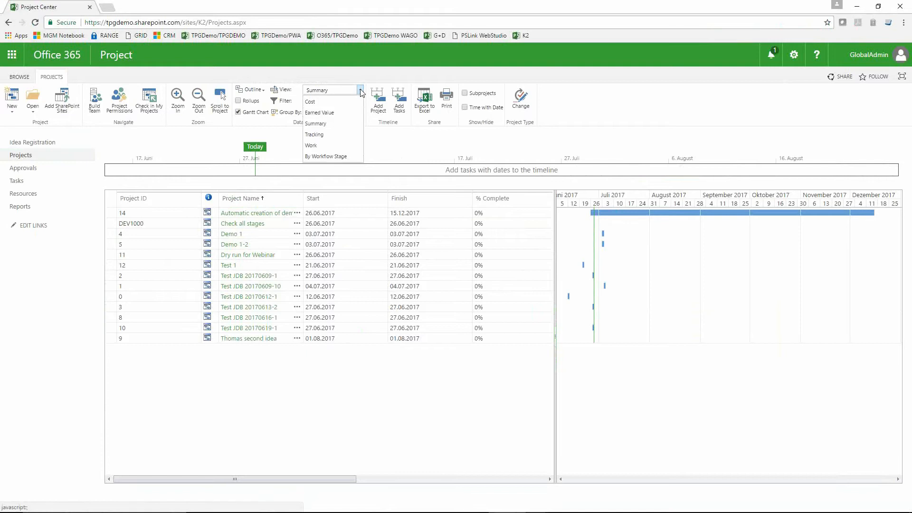
Step: Show the project list in the By Workflow Stage view and start a new entry in Idea Registration
click(328, 156)
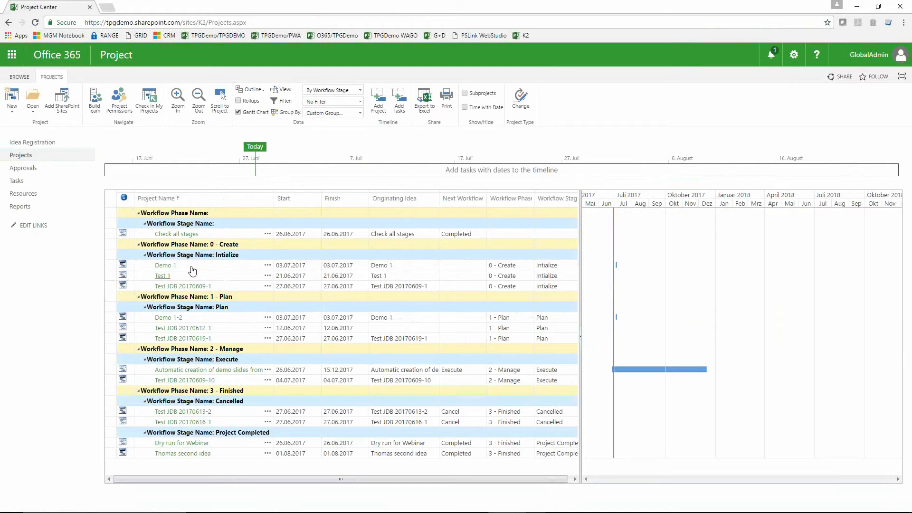
click(37, 143)
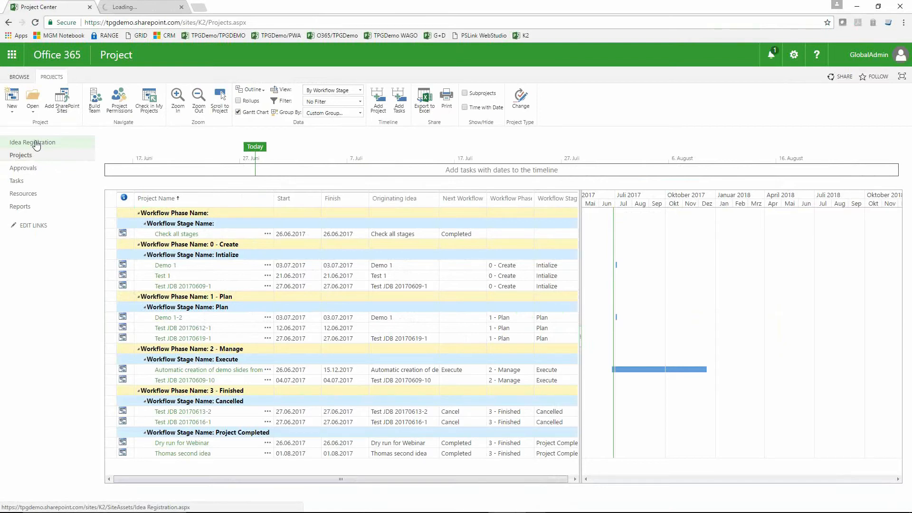
click(152, 8)
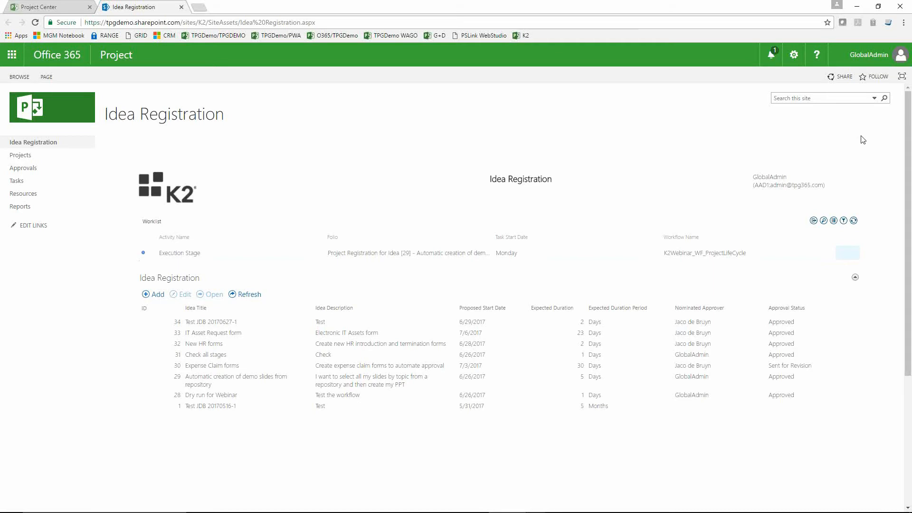
click(157, 295)
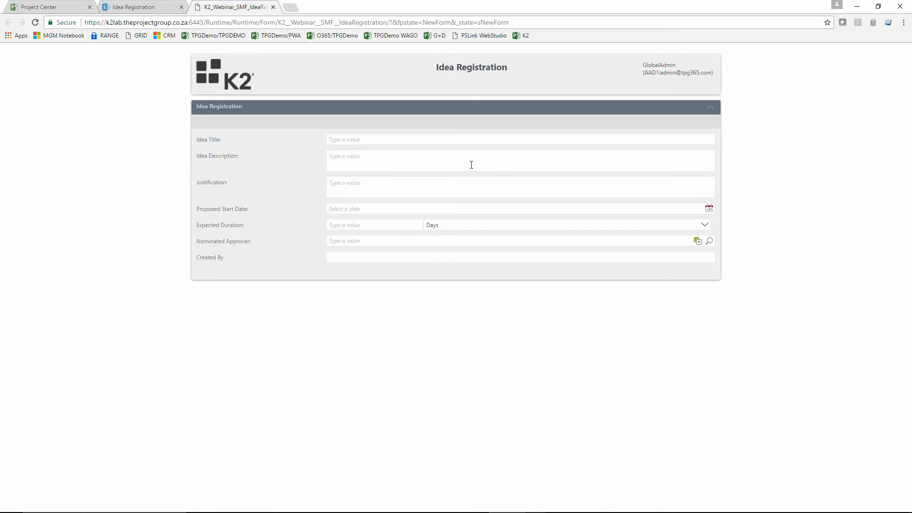
Step: Enter the idea title "Resource time entries should go to SAP automatically"
click(438, 143)
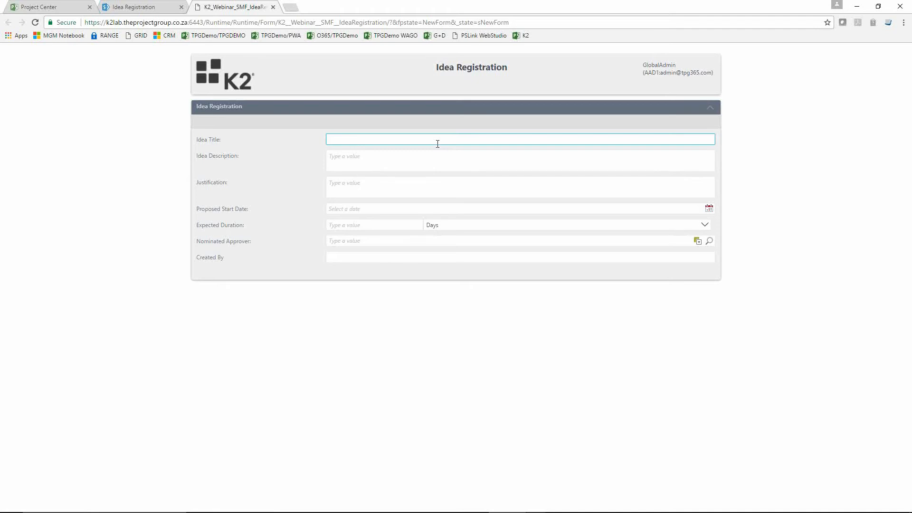
text(Resource)
text( time enrite)
key(BackSpace)
key(BackSpace)
key(BackSpace)
text(ries should go to SAP automatically)
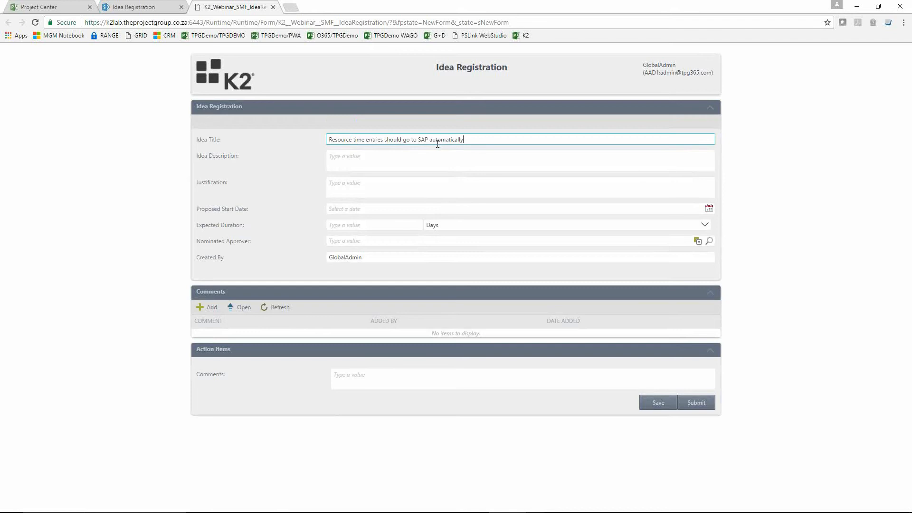
Step: Fill in the idea description "We want to use..." and the justification "Save time, money and prevent errors"
click(448, 162)
text(W)
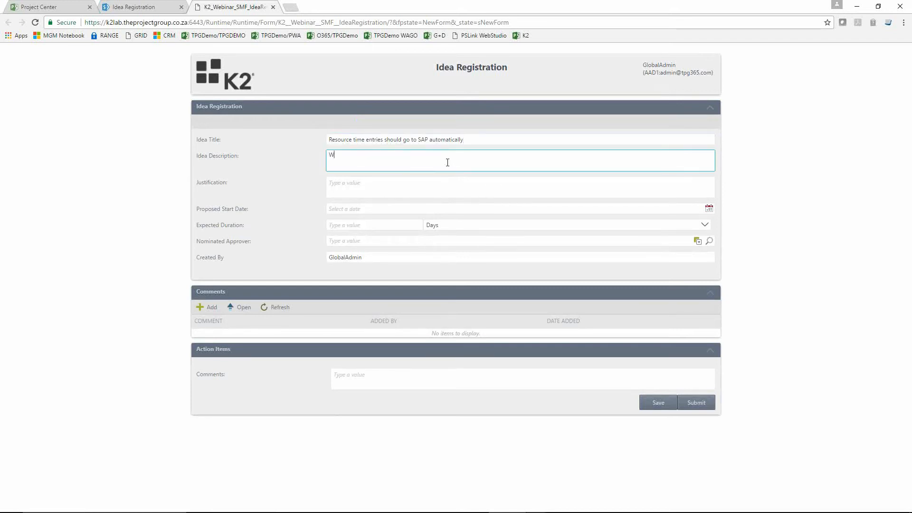
text(e want to use...)
click(385, 184)
text(Sav)
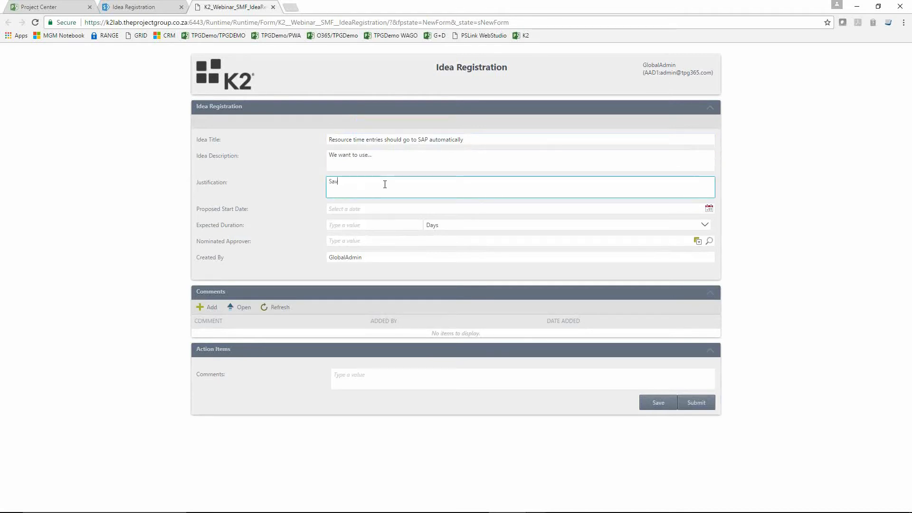
text(e time, money and prevent errors)
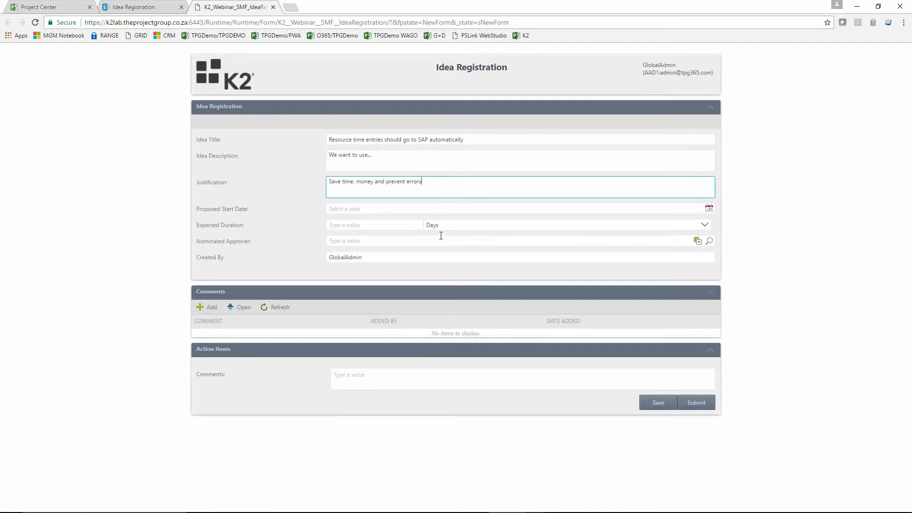
Step: Set the proposed start date to 6/28/2017 and the expected duration to 50 days
click(399, 206)
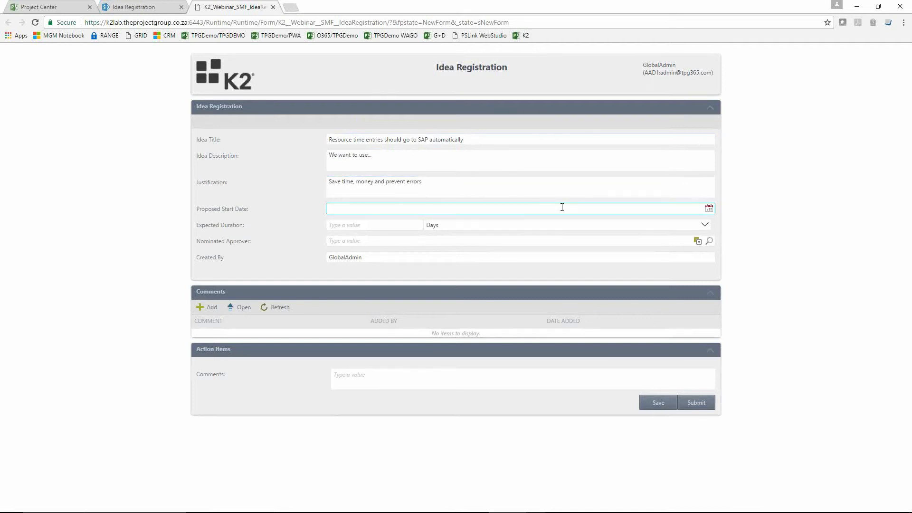
click(708, 208)
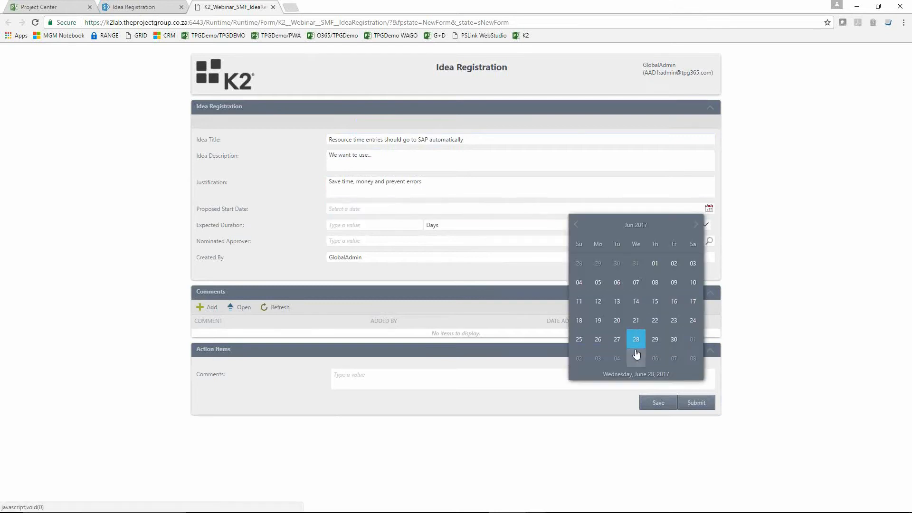
click(636, 343)
click(352, 226)
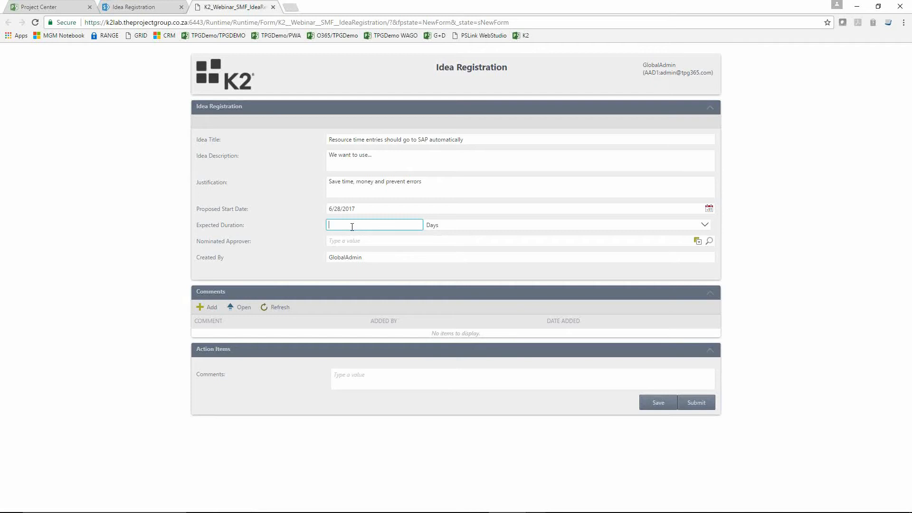
text(50)
Step: Nominate GlobalAdmin as the approver, submit the idea registration and close the confirmation page
click(414, 244)
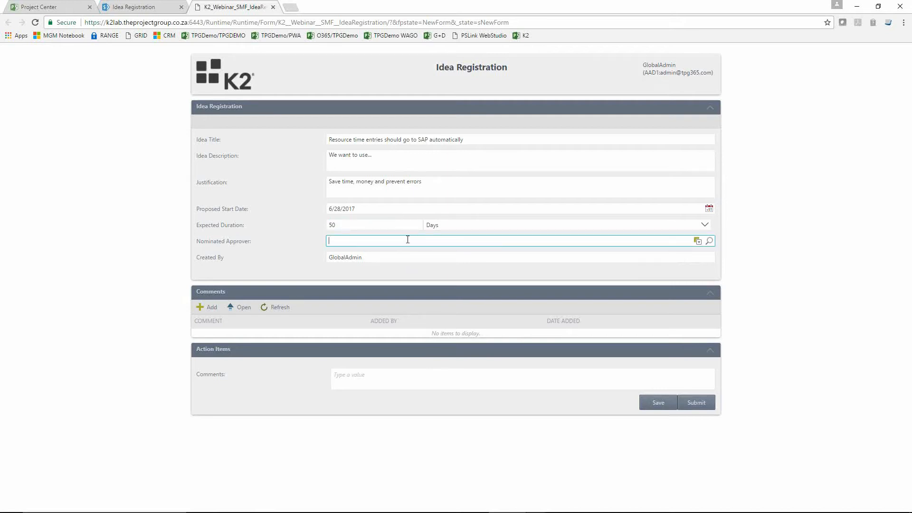
text(global)
click(389, 260)
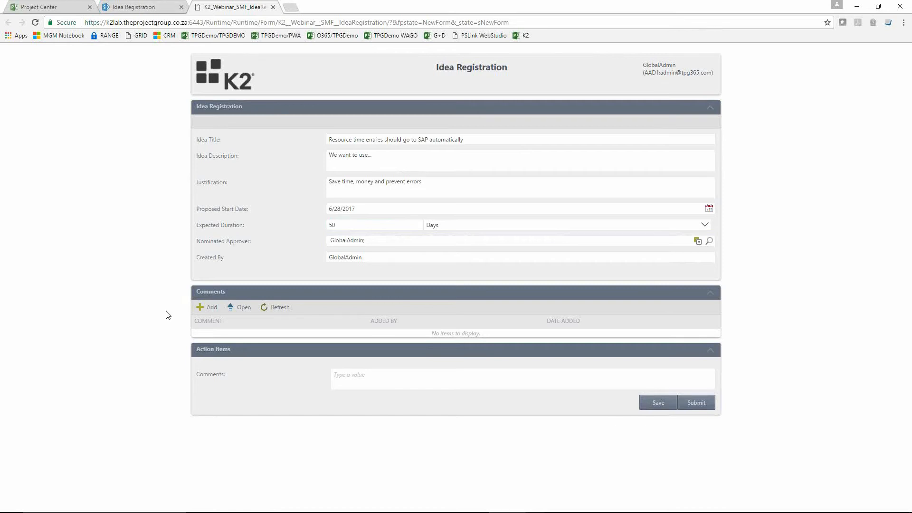
click(700, 403)
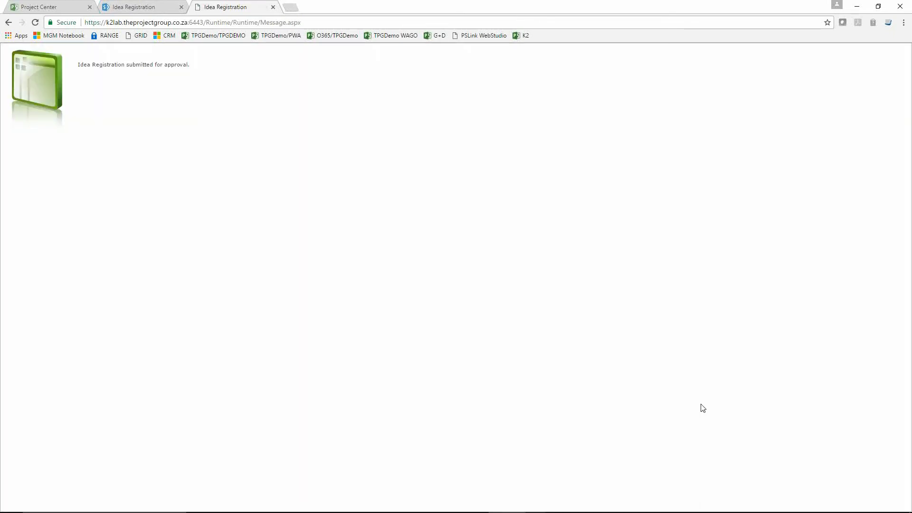
click(273, 7)
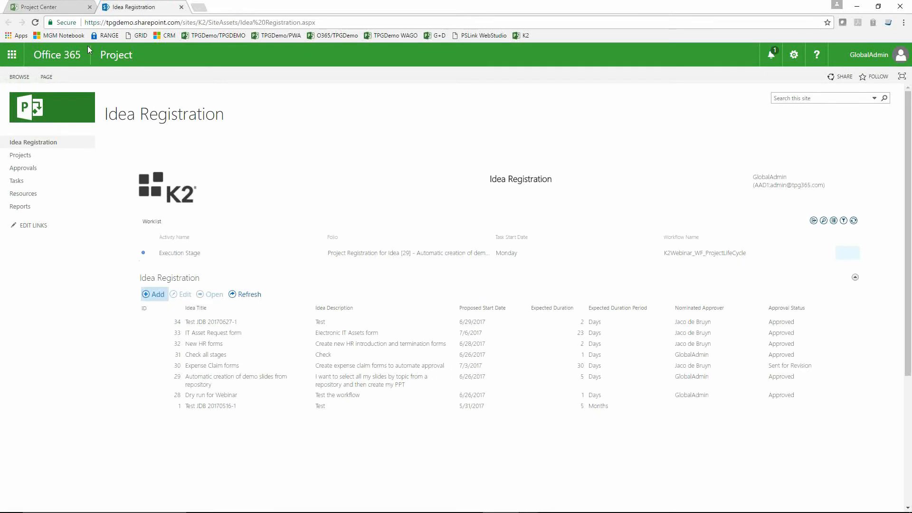
Step: From the refreshed worklist, open the idea's approval task and send it for revision with the comment "Please more details"
click(35, 22)
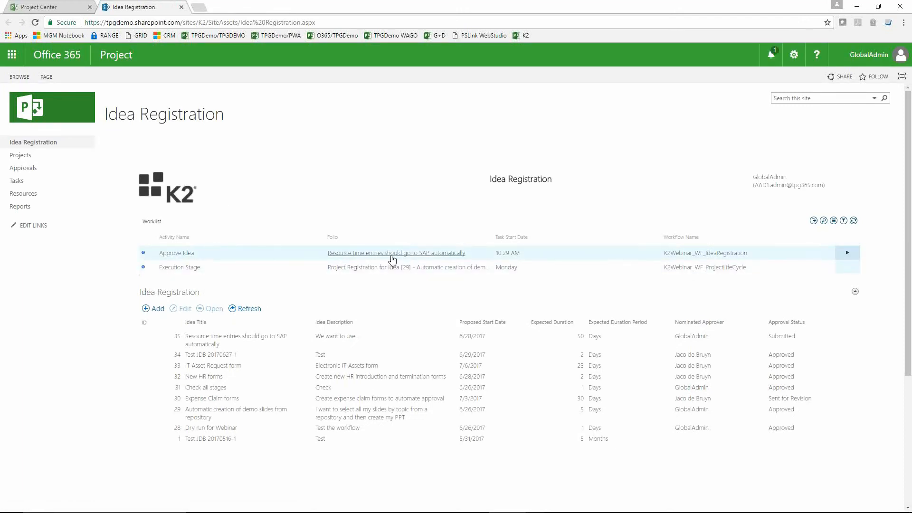
click(183, 256)
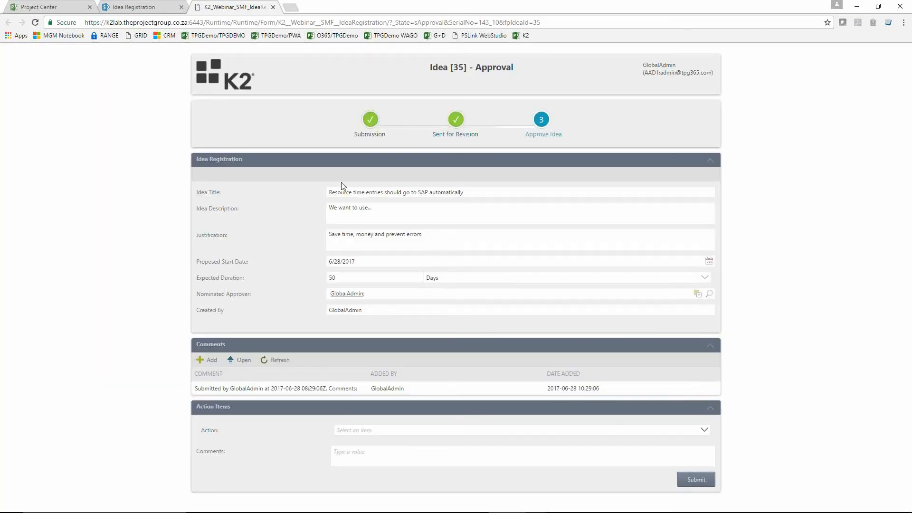
click(448, 432)
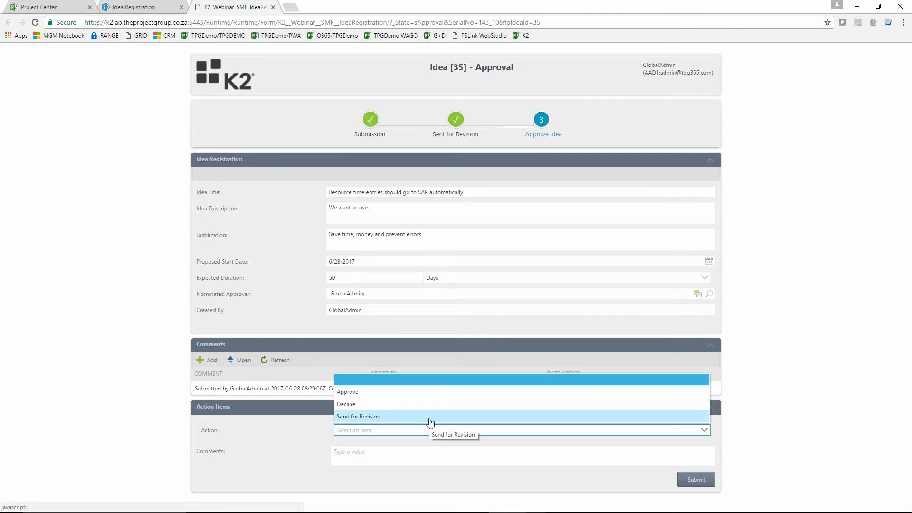
click(429, 417)
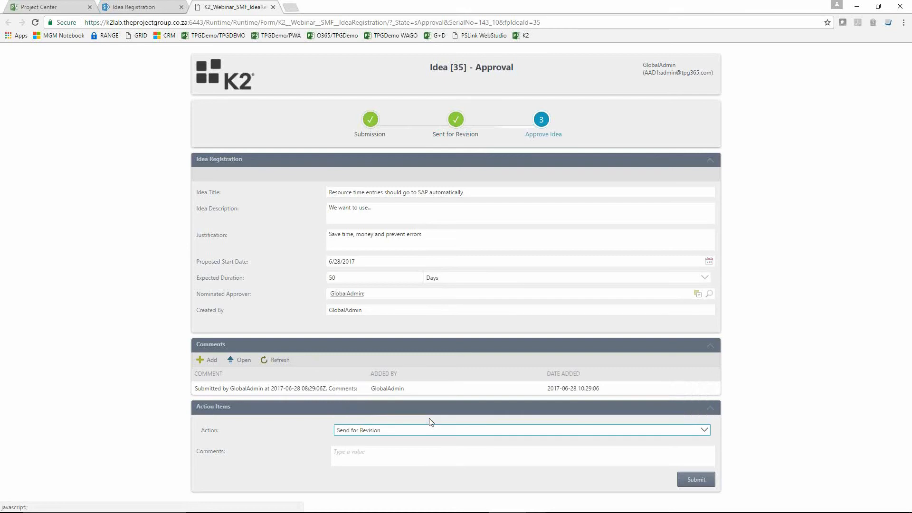
click(413, 455)
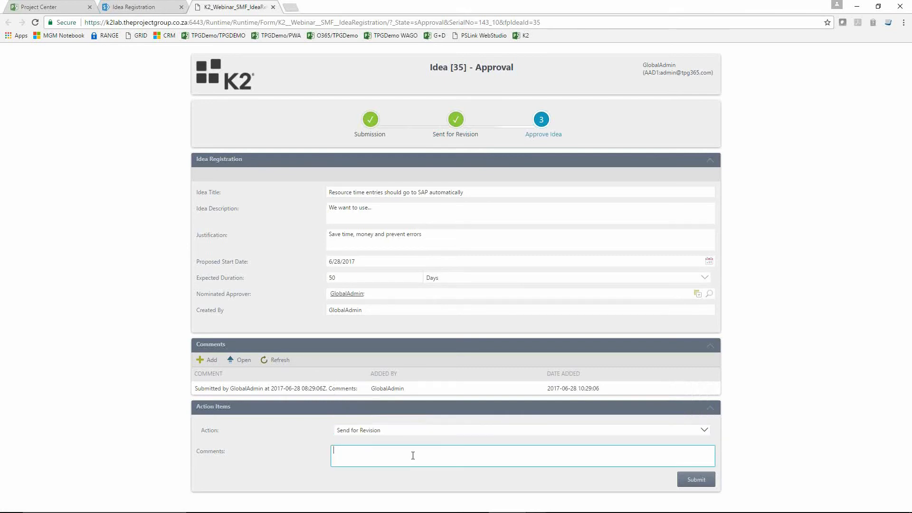
text(Please more details)
click(702, 481)
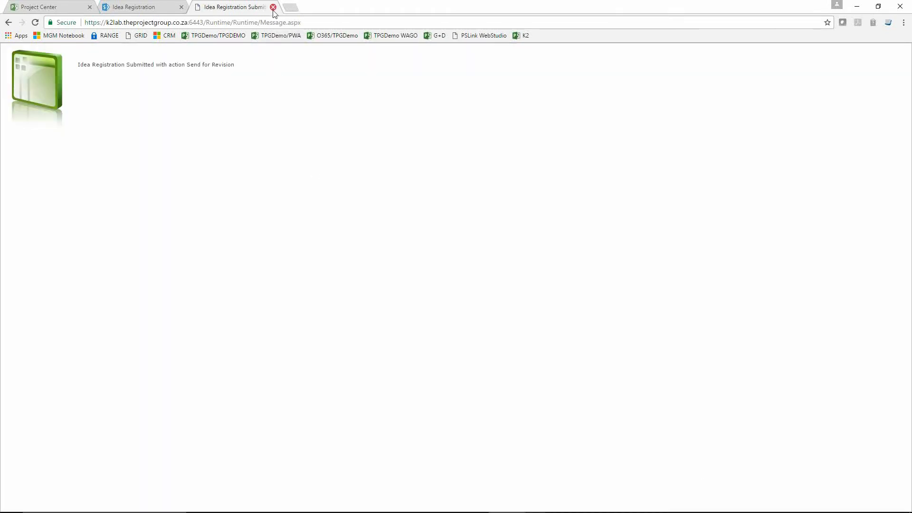
click(273, 8)
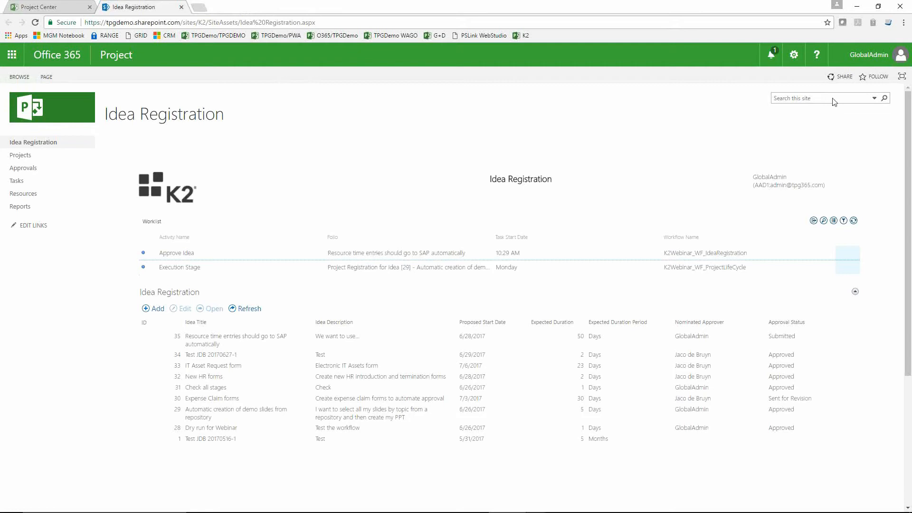
Step: Open the idea's Sent for Revision task from the refreshed worklist and append ". More details" to the justification
click(34, 23)
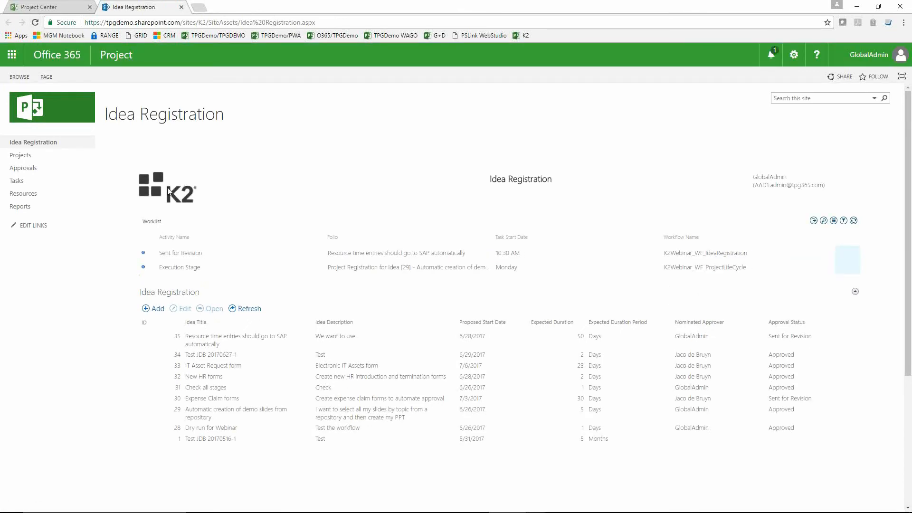
click(187, 256)
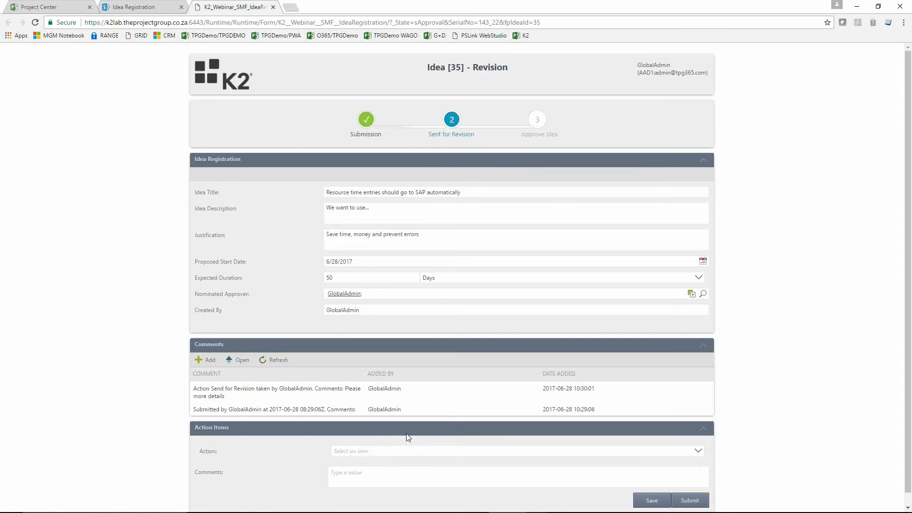
click(444, 236)
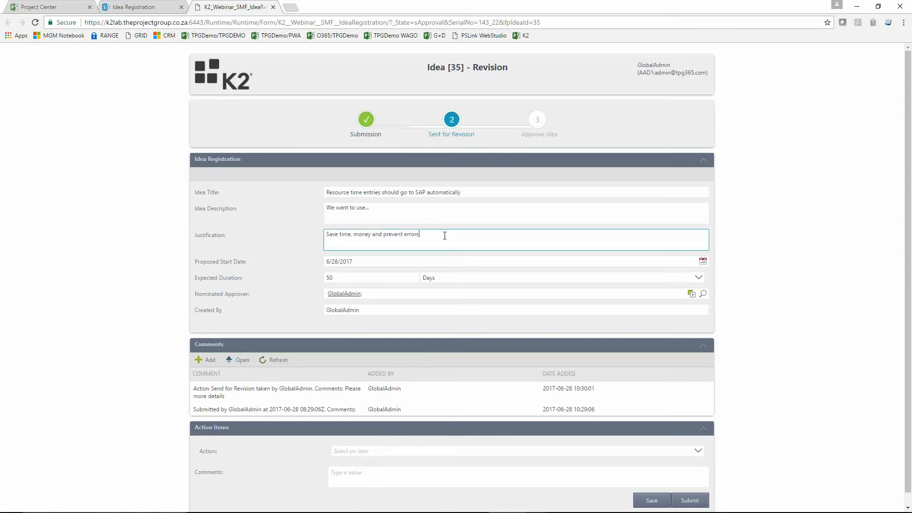
text(. More details)
click(245, 390)
Step: Submit the revised idea with the action Submit for Approval and close the confirmation page
click(690, 502)
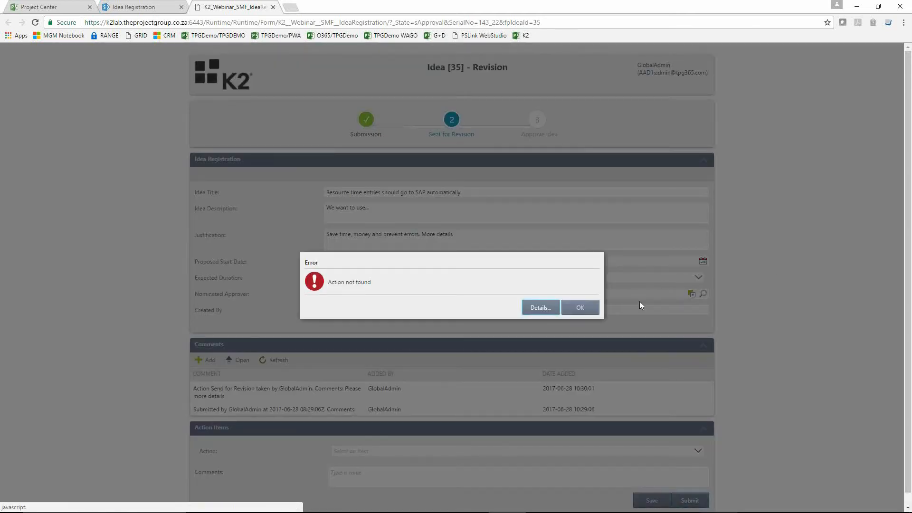
click(580, 308)
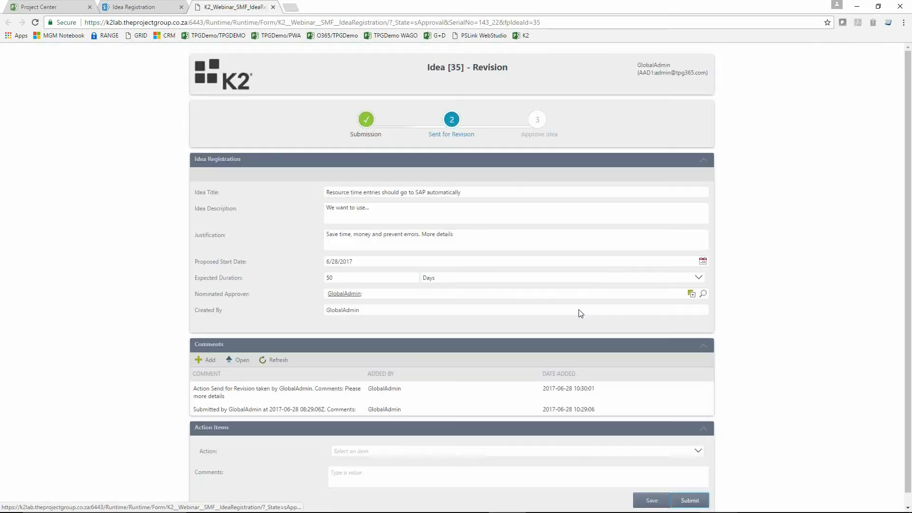
click(449, 452)
click(406, 425)
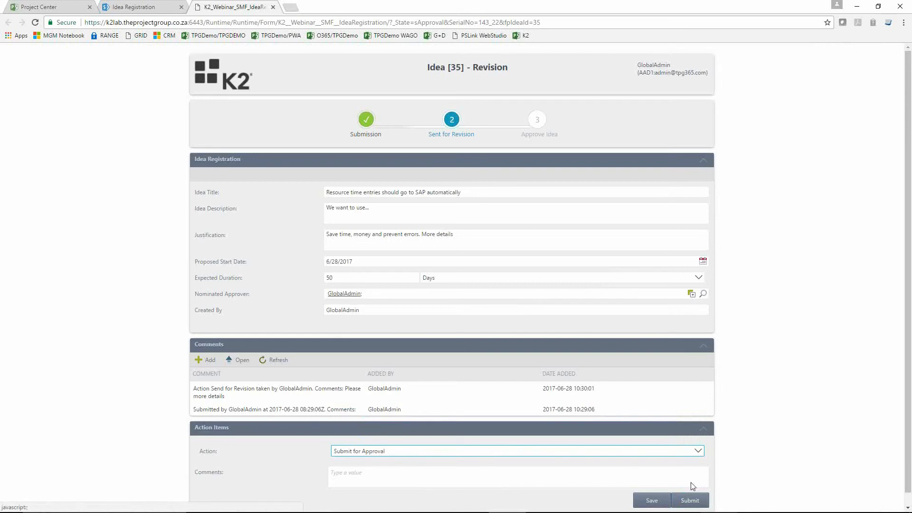
click(691, 500)
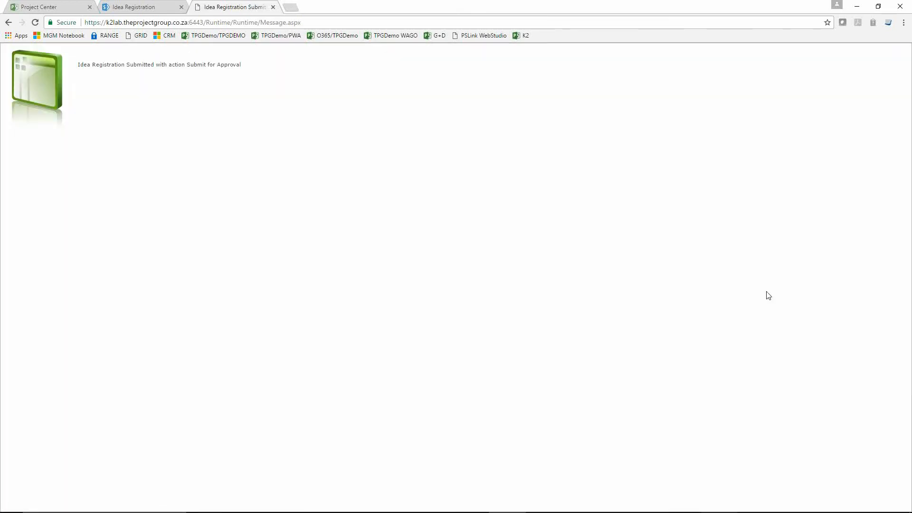
click(273, 7)
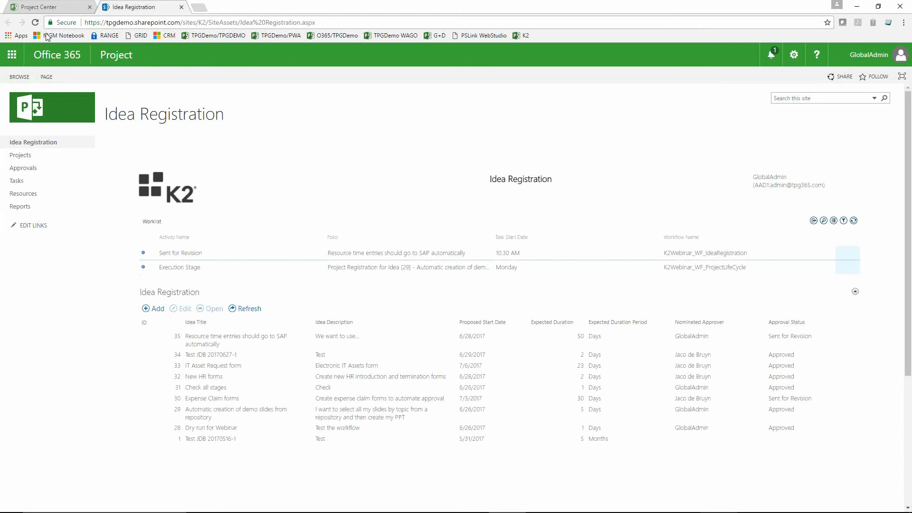
Step: Refresh the worklist and open the Approve Idea task for "Resource time entries should go to SAP automatically"
click(35, 22)
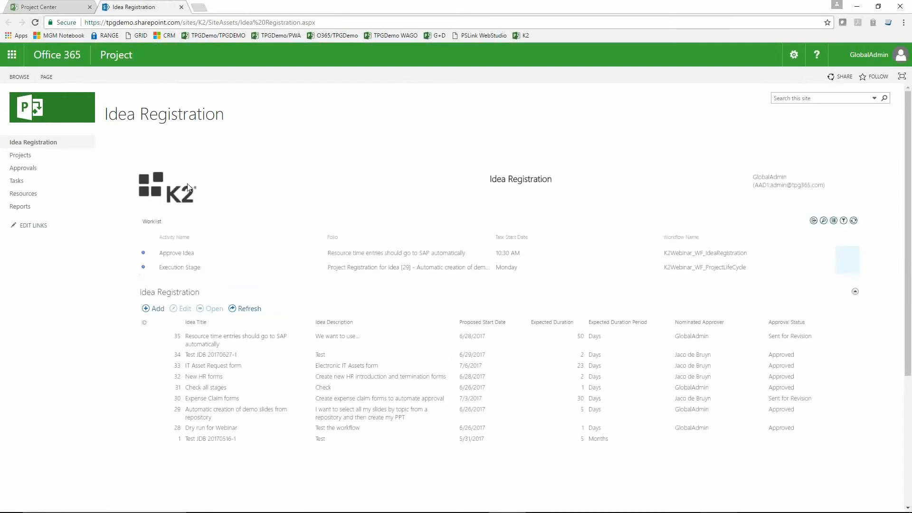
click(185, 256)
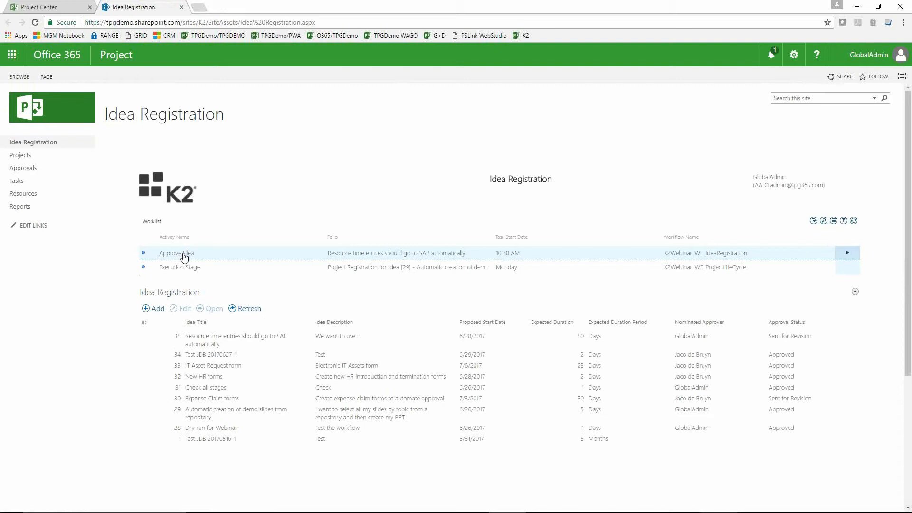
click(185, 255)
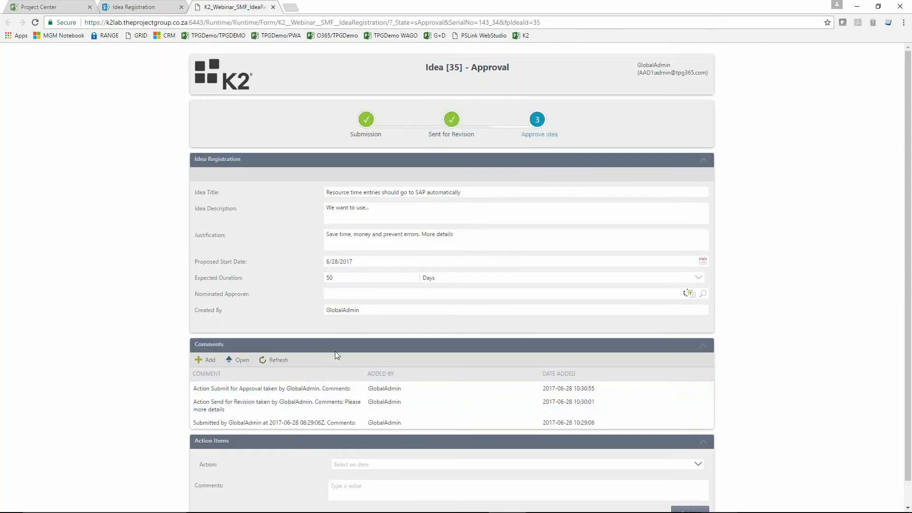
Step: Submit the idea with the action Approve and the comment "Let's go", and close the confirmation page
scroll(346, 356, down, 1)
click(436, 445)
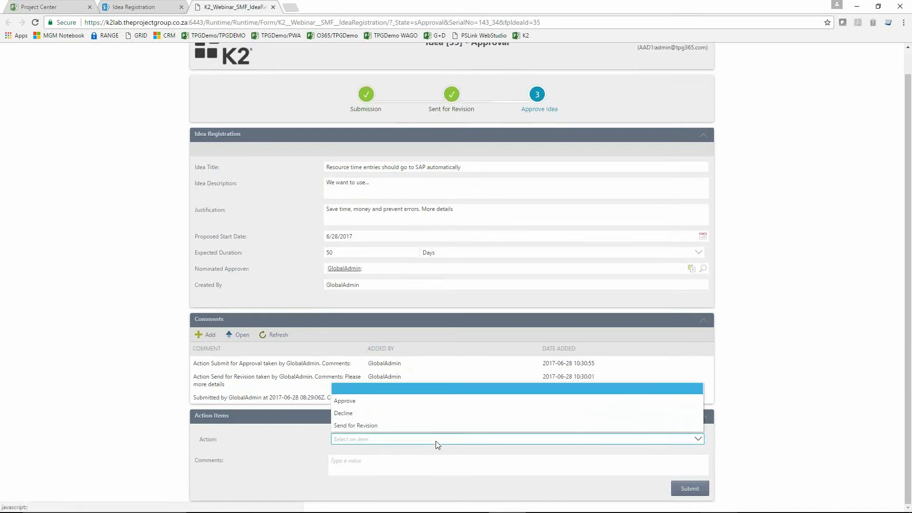
click(420, 400)
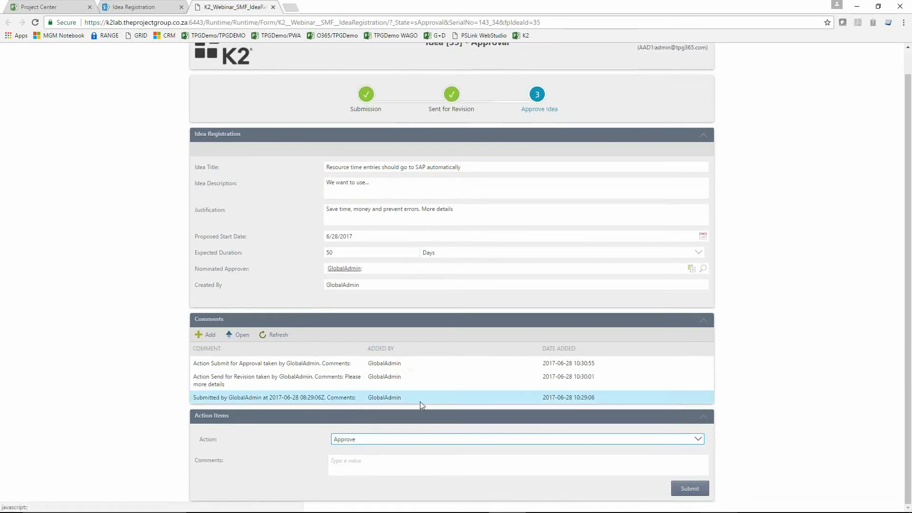
click(529, 456)
text(Let's go)
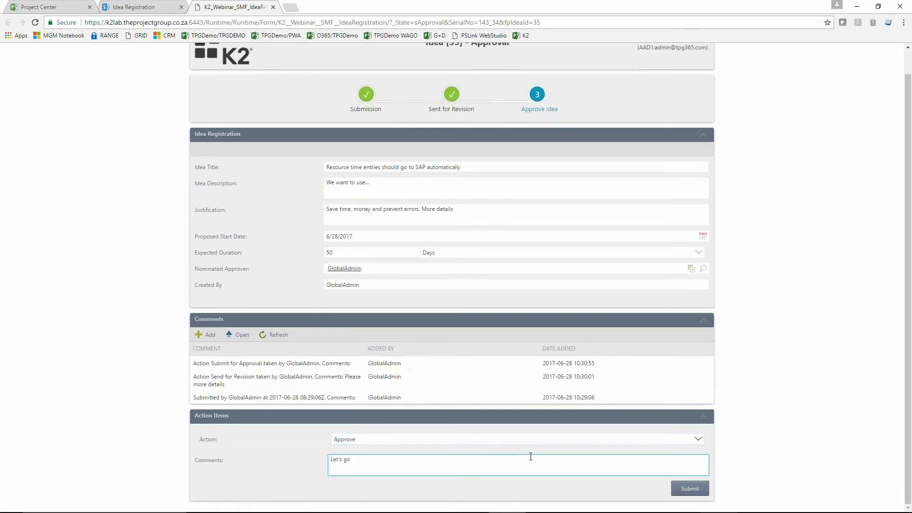
click(690, 489)
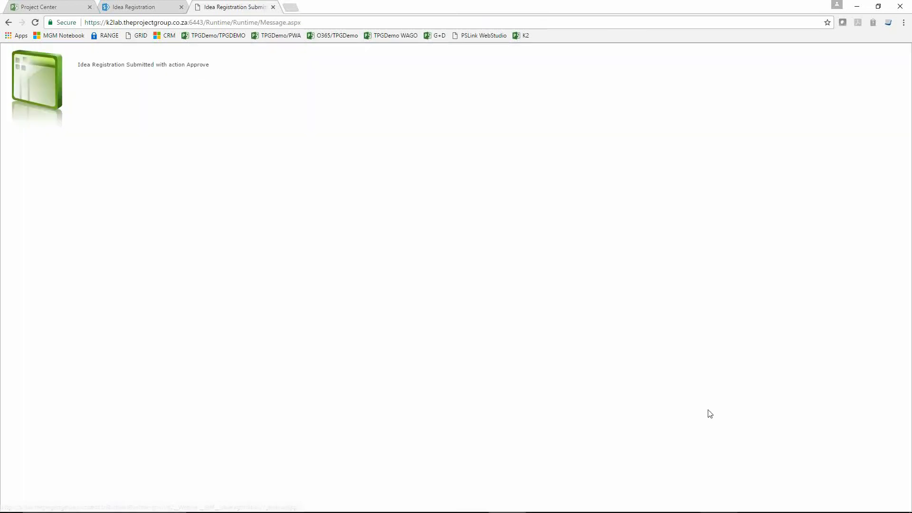
click(273, 7)
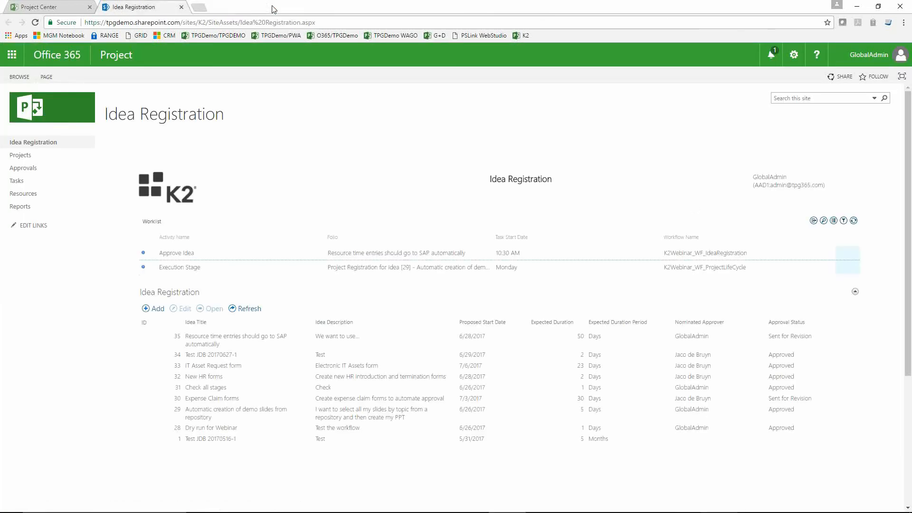
Step: Refresh the worklist until the approved idea's Create Project task is listed, and open that task
click(35, 23)
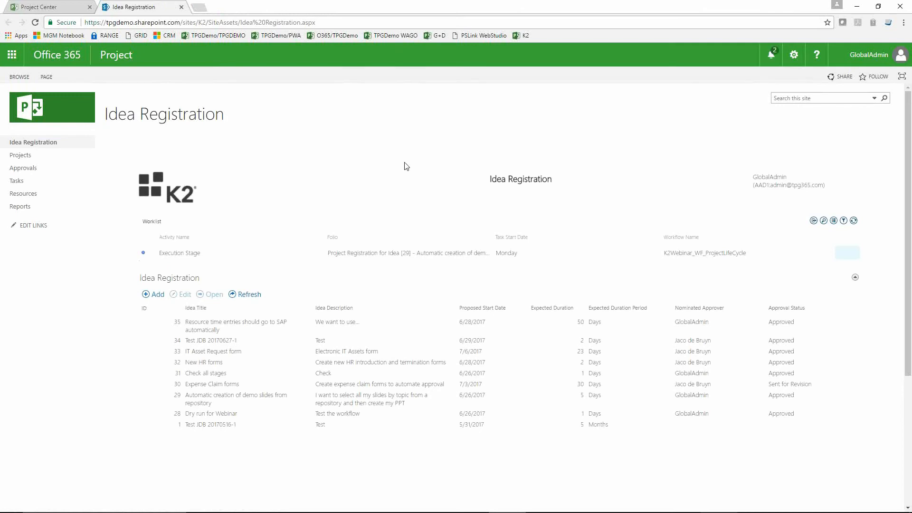
click(36, 23)
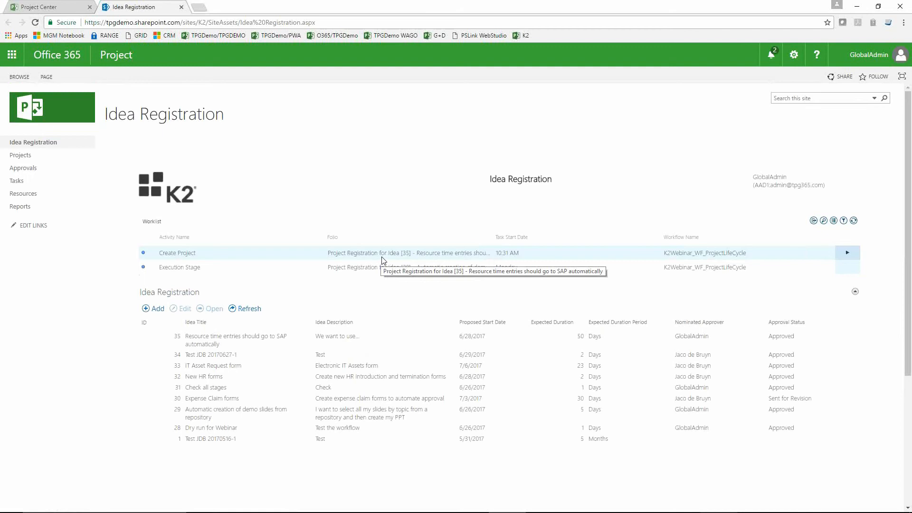
click(184, 255)
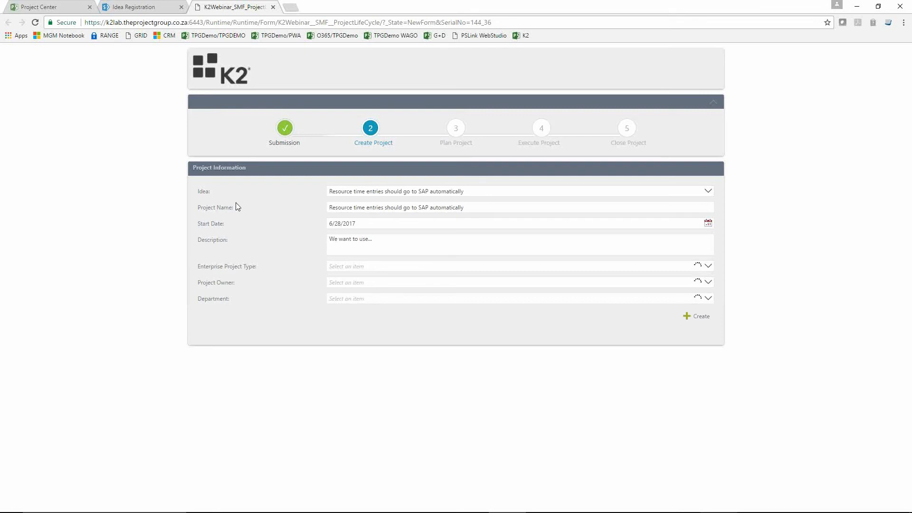
Step: Change the project name in the project information form to "SAP Integration for PPM"
click(474, 209)
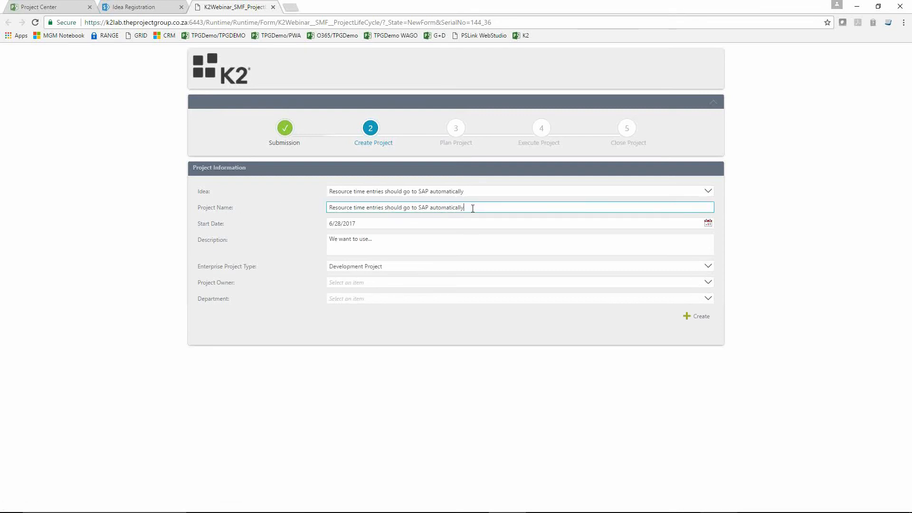
drag(473, 208, 322, 207)
text(SAP)
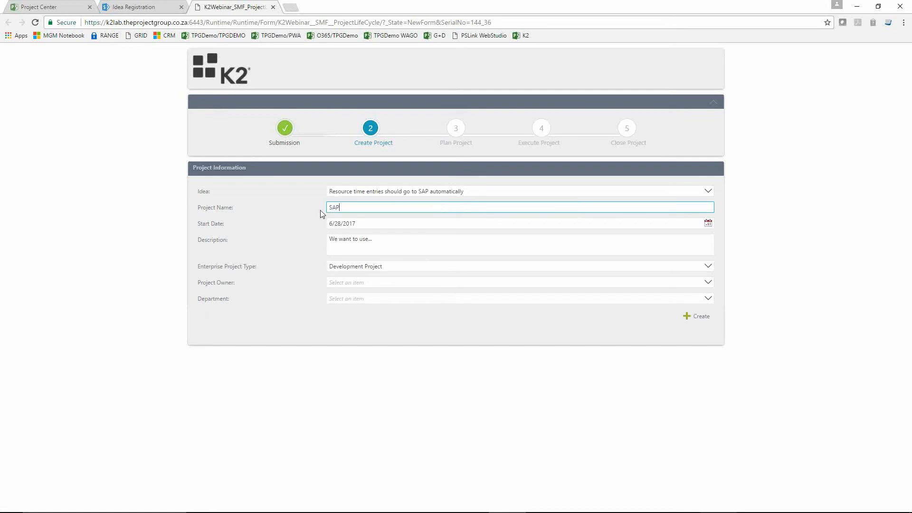
text( Integratio)
text(n for proejc)
key(BackSpace)
key(BackSpace)
key(BackSpace)
key(BackSpace)
text(PPM)
Step: Create the project with enterprise project type Project Life Cycle, a chosen project owner and the department IT
click(391, 248)
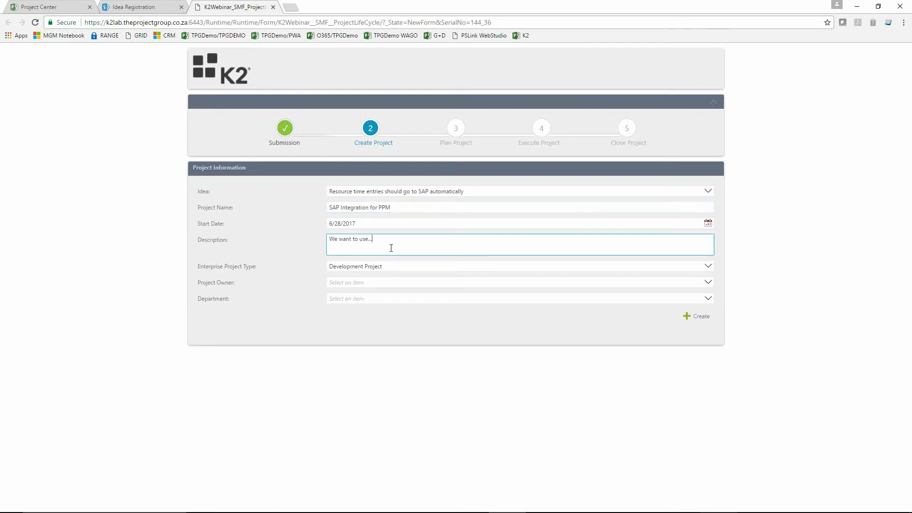
click(400, 267)
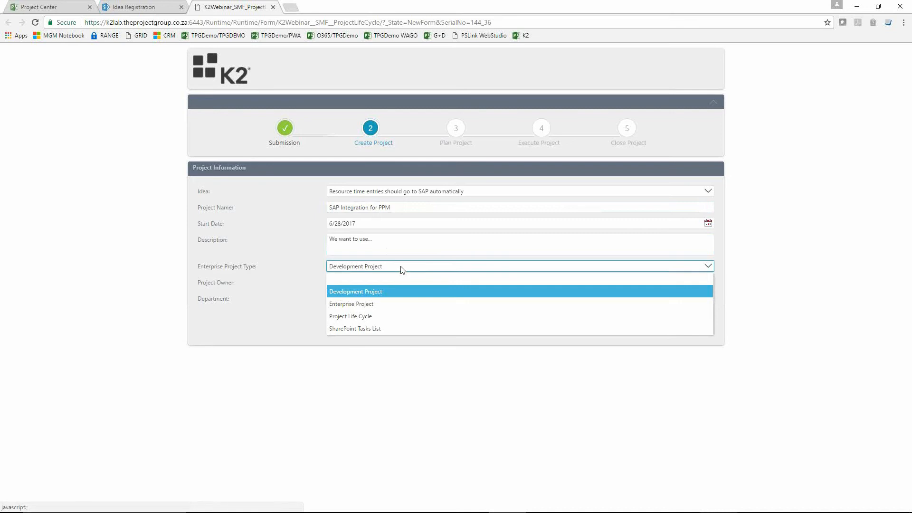
click(373, 316)
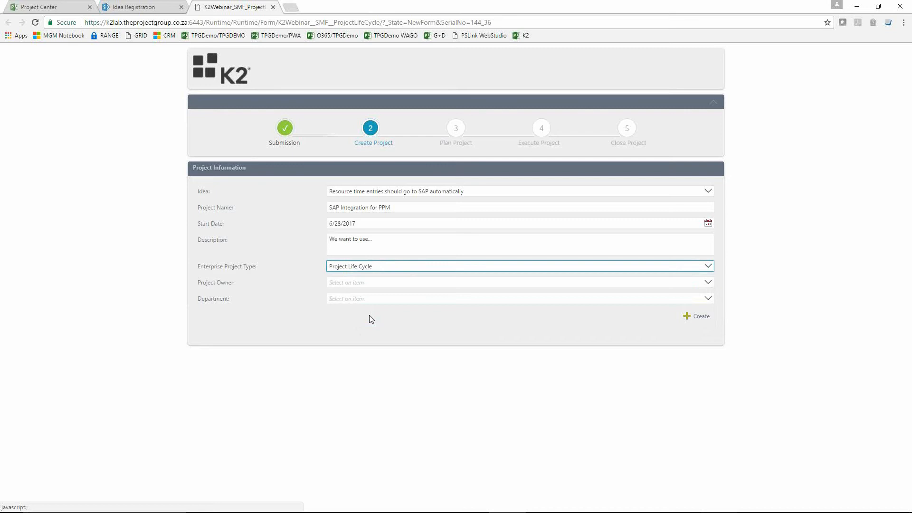
click(376, 284)
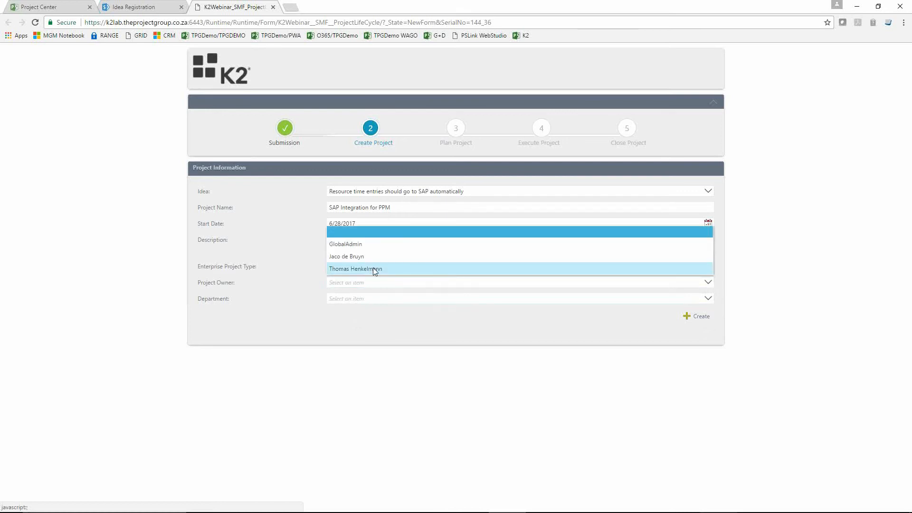
click(375, 269)
click(376, 300)
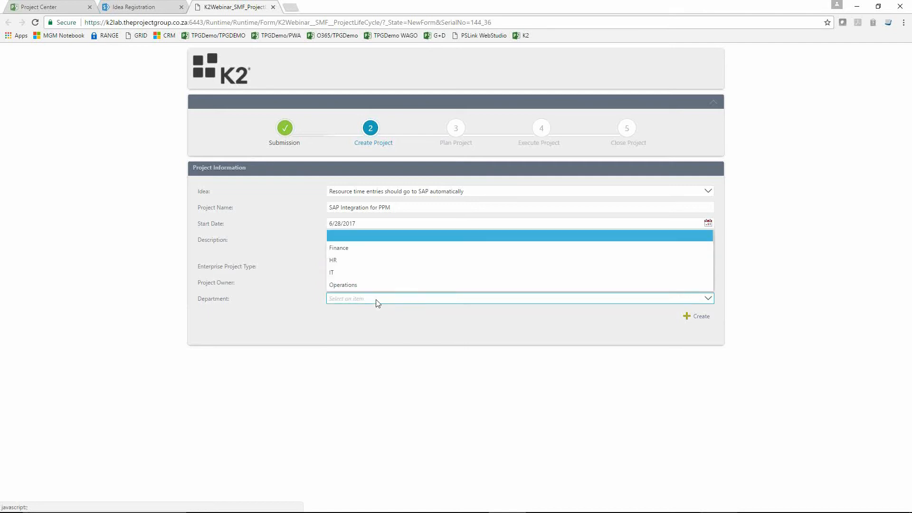
click(338, 273)
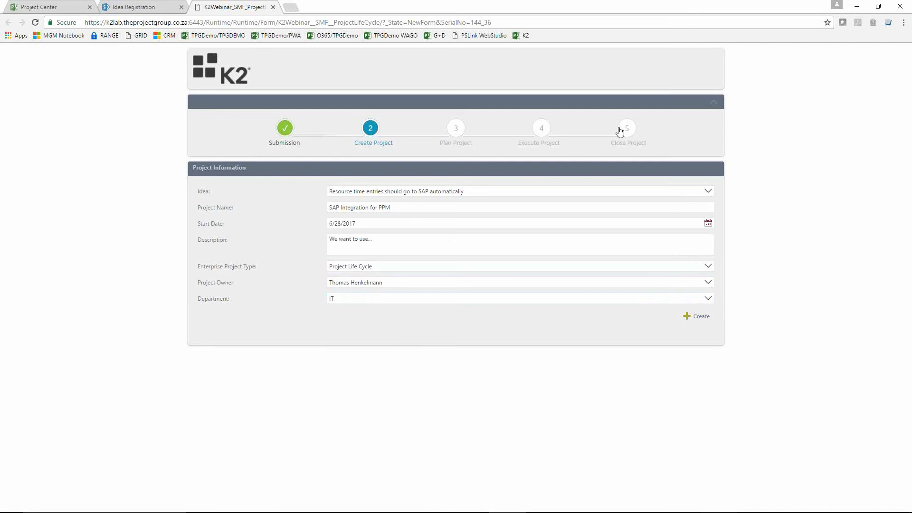
click(702, 317)
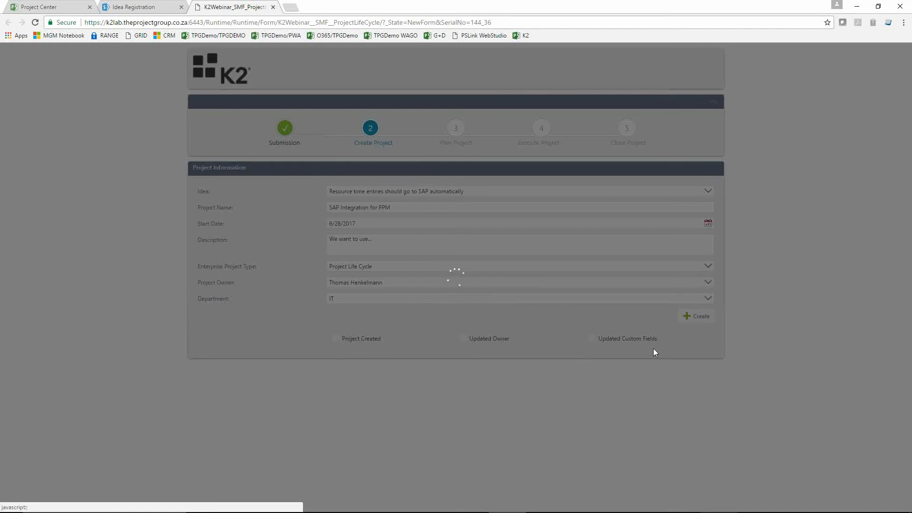
Step: Check the Project Center while the project is being created, submit the project form and close the confirmation page
click(55, 12)
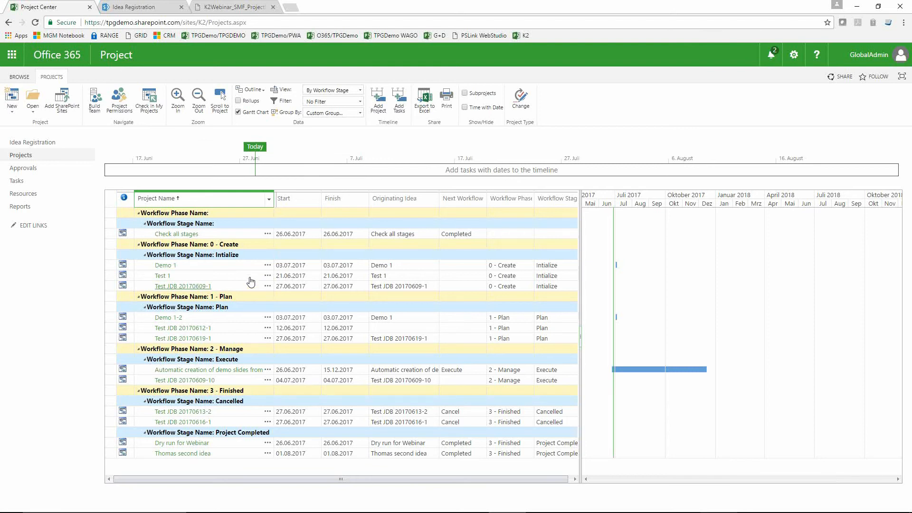
click(236, 8)
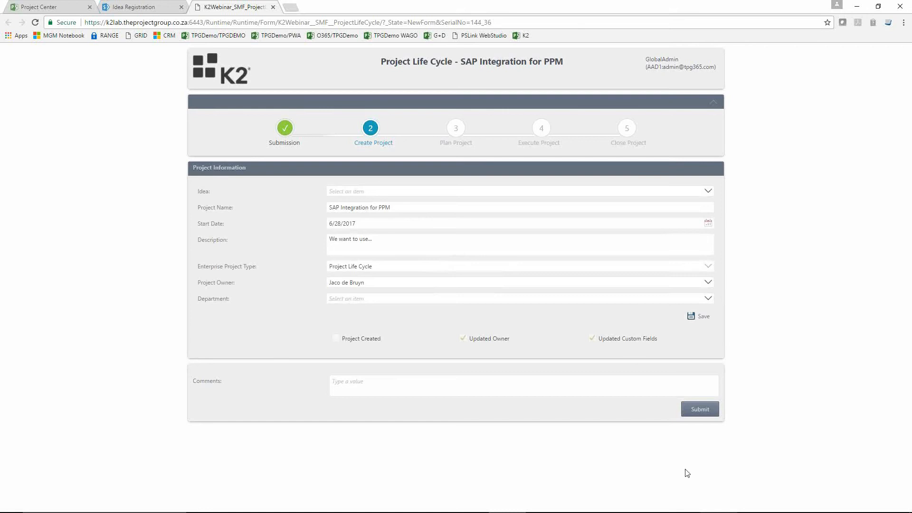
click(700, 410)
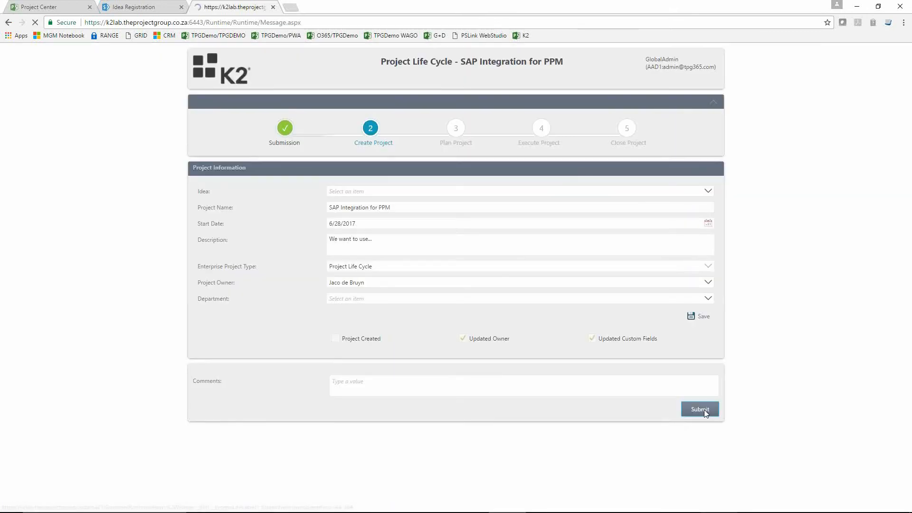
click(273, 7)
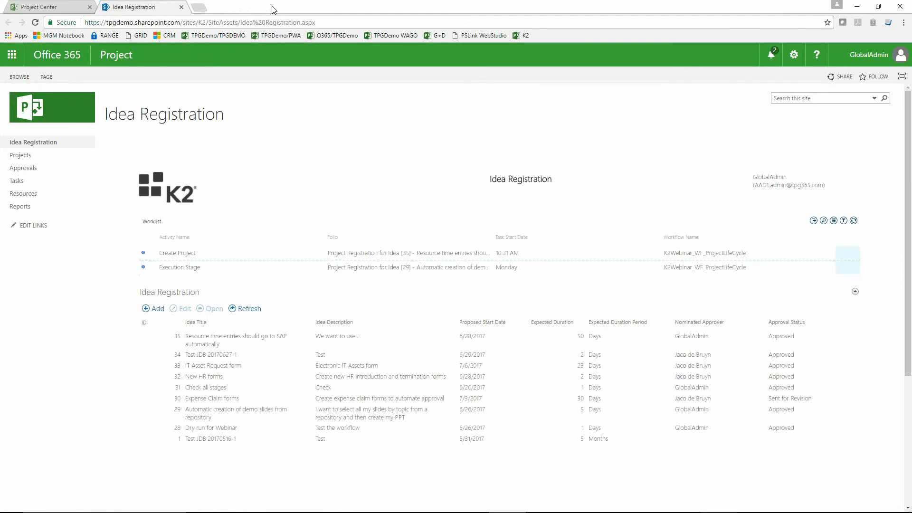
Step: Reload the Project Center and display the projects in the By Workflow Stage view
click(65, 7)
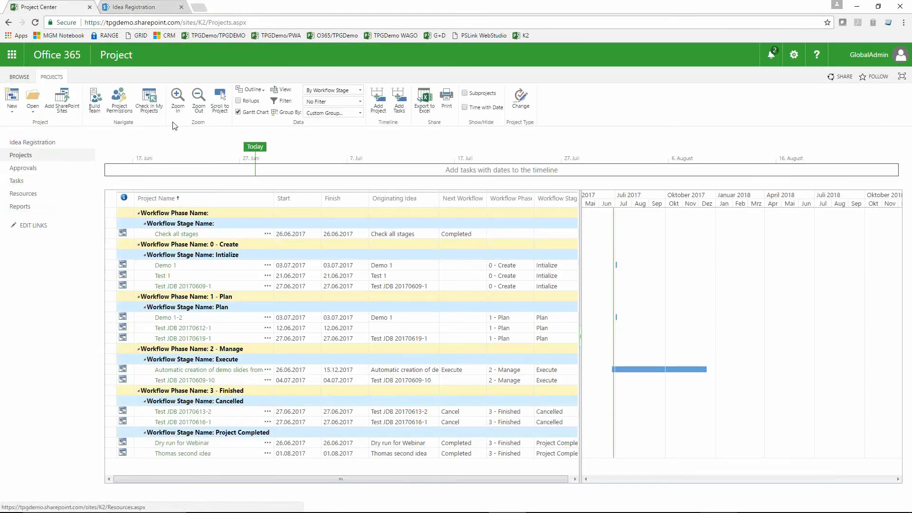
click(35, 23)
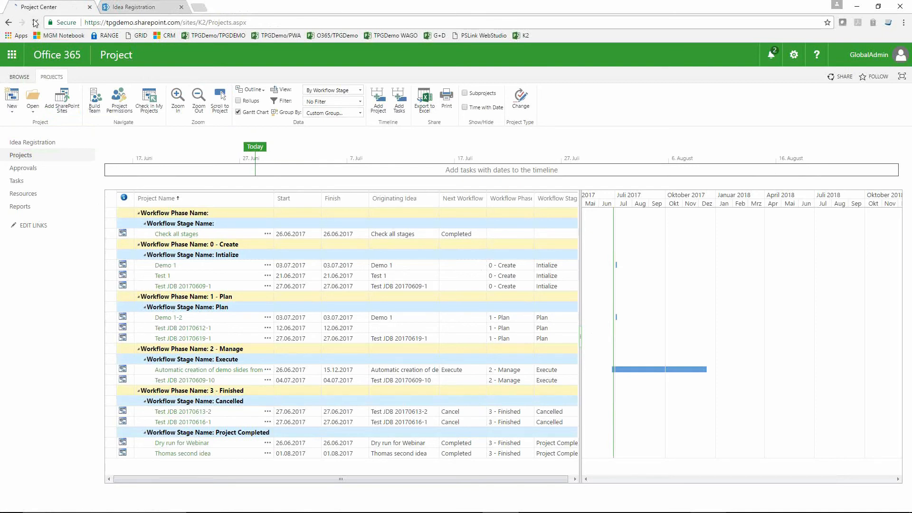
click(53, 77)
click(360, 92)
click(332, 160)
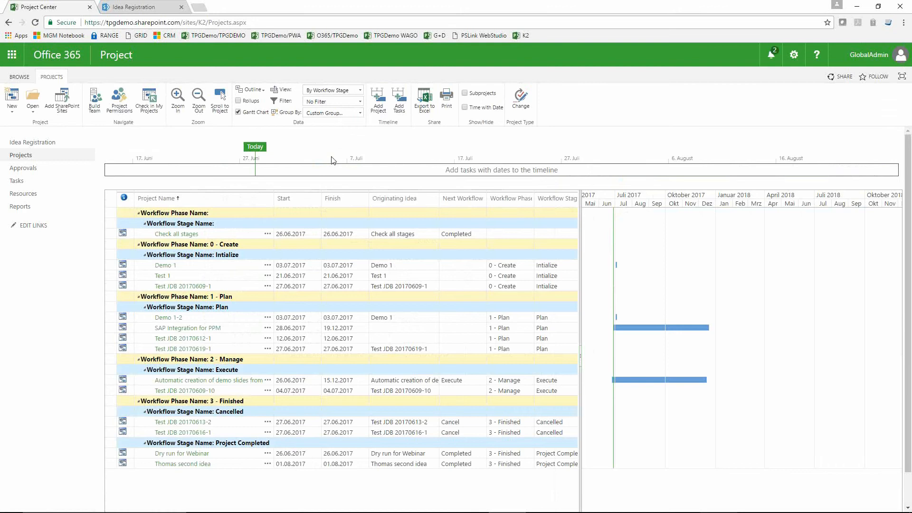
Step: Open the SAP Integration for PPM project and go to its Project Life Cycle page
click(315, 329)
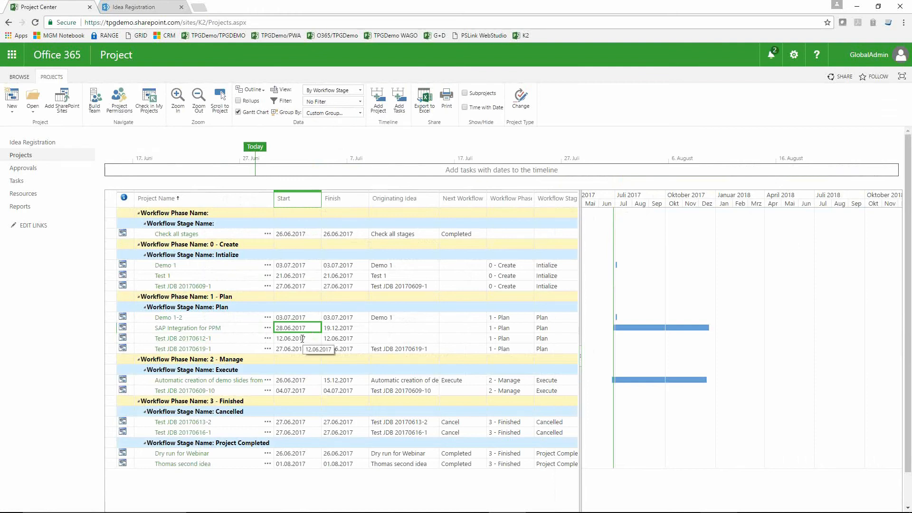
click(189, 329)
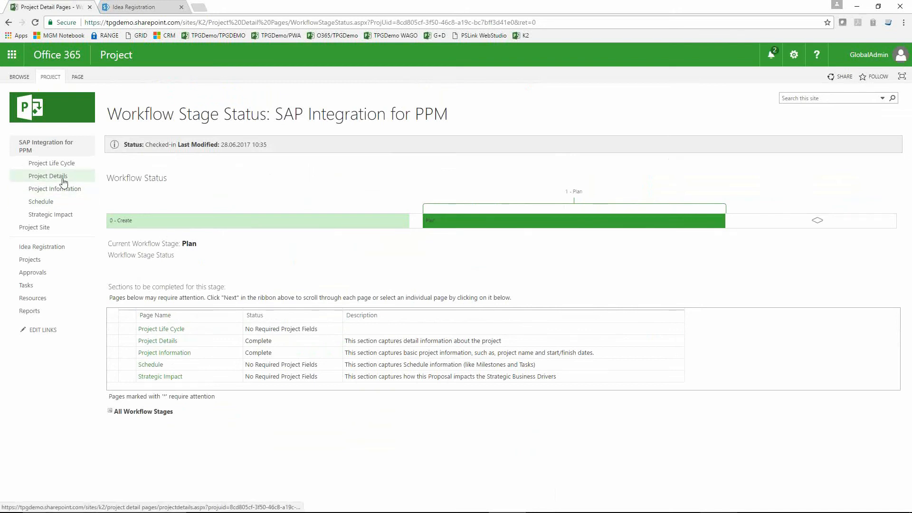
click(61, 164)
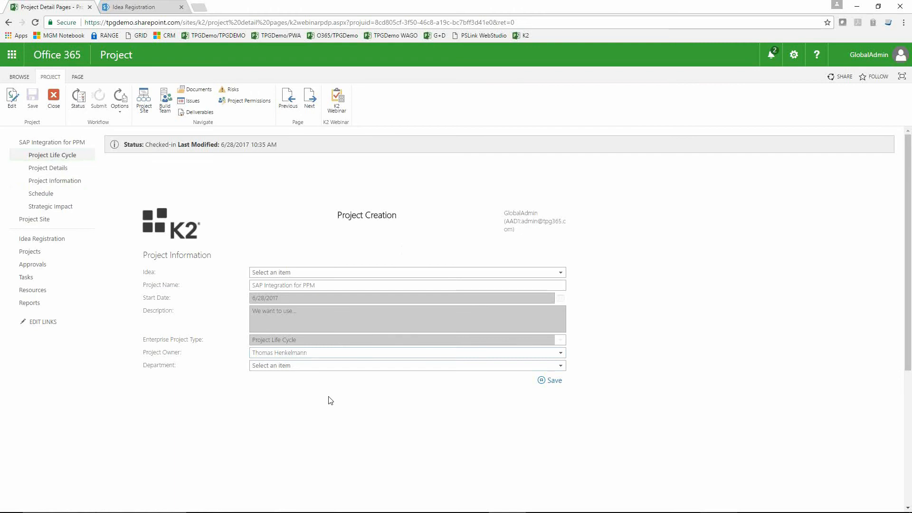
Step: Save the project's department as Operations and leave the project for the Idea Registration page
click(314, 368)
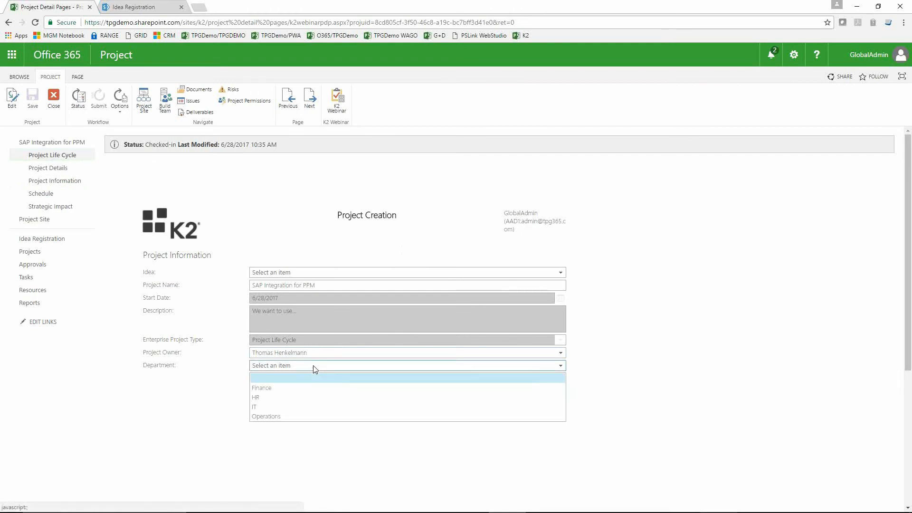
click(296, 417)
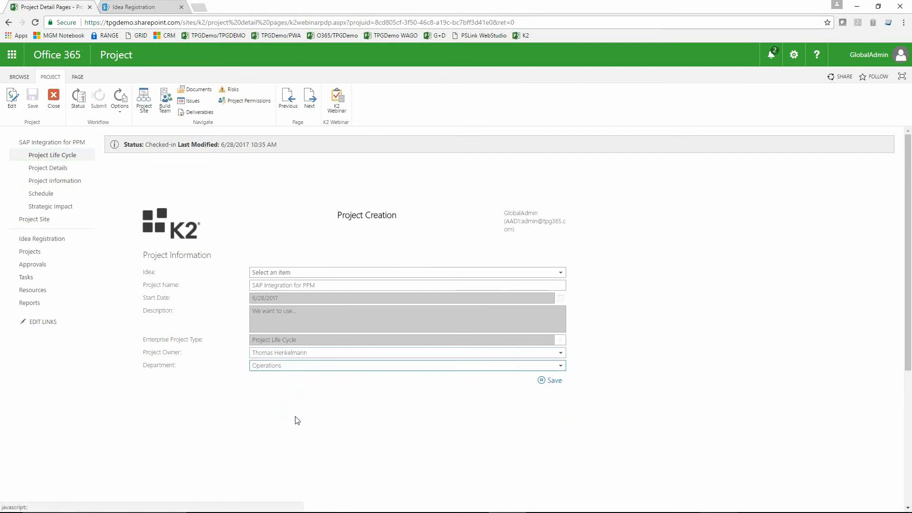
click(558, 383)
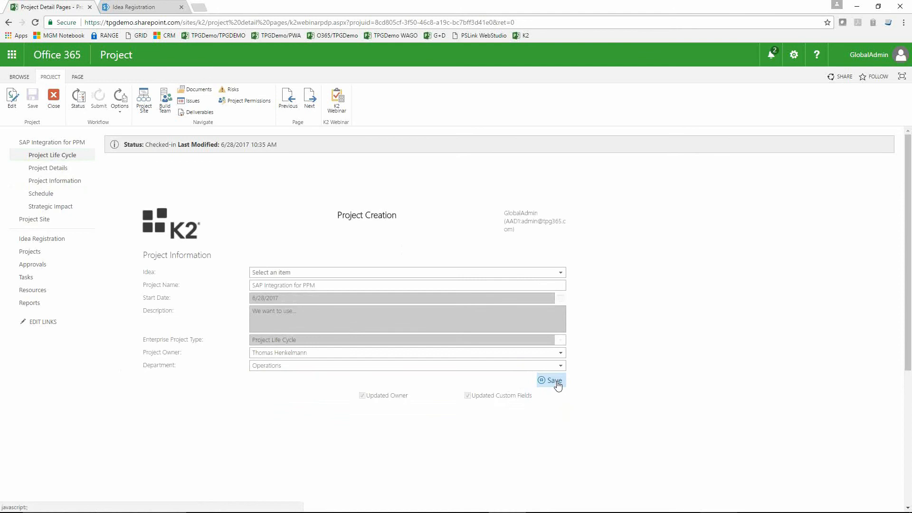
click(54, 102)
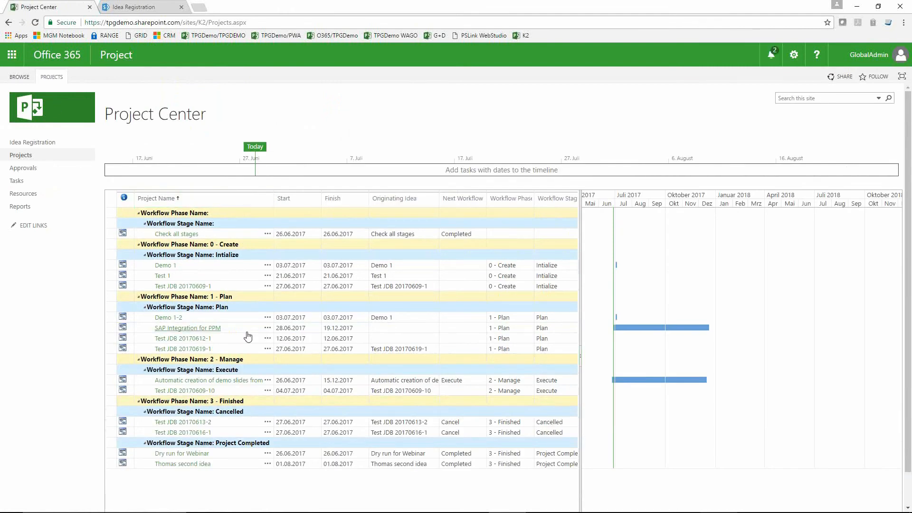
click(140, 8)
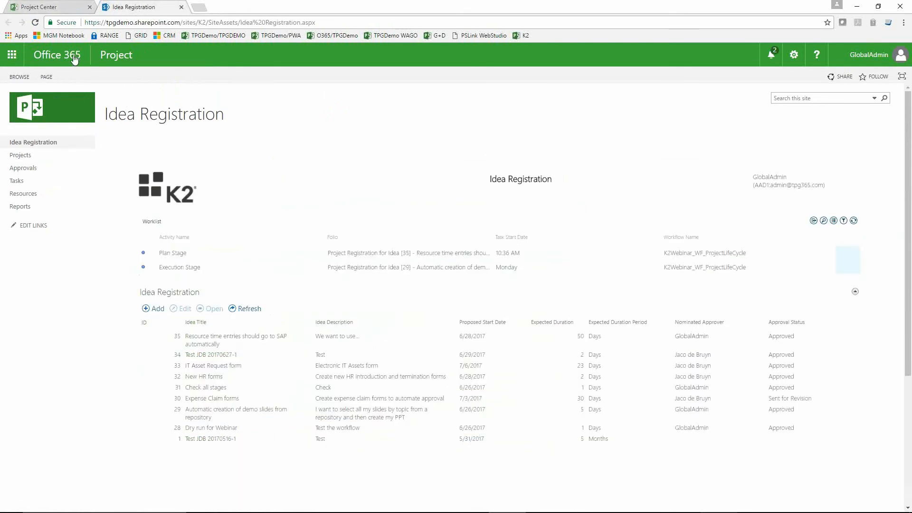
Step: Reload the worklist, submit the Plan Stage item with the action Submit to Execution Stage and the comment "Looks good", and close the confirmation page
click(36, 23)
click(176, 256)
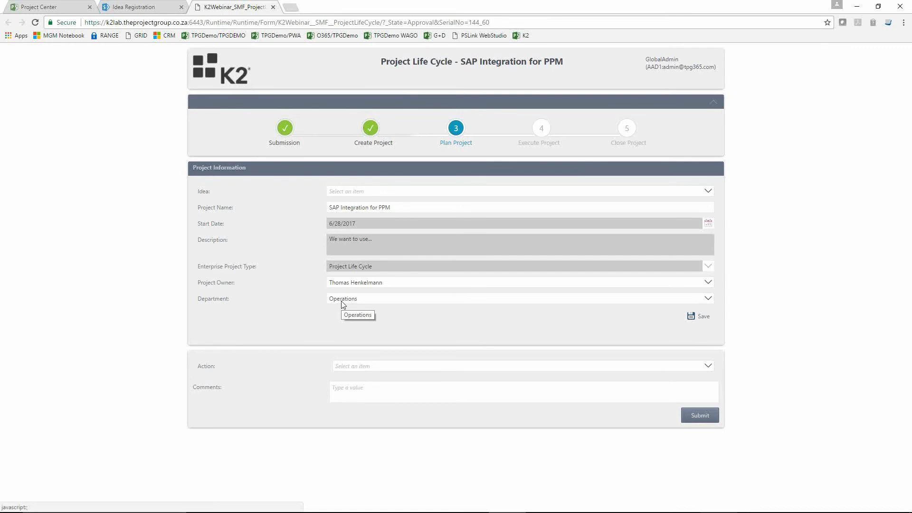
click(452, 372)
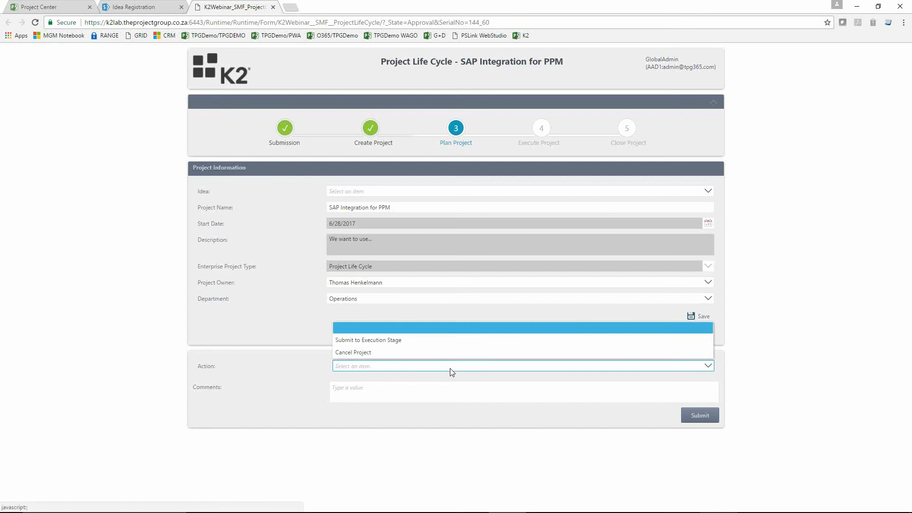
click(396, 342)
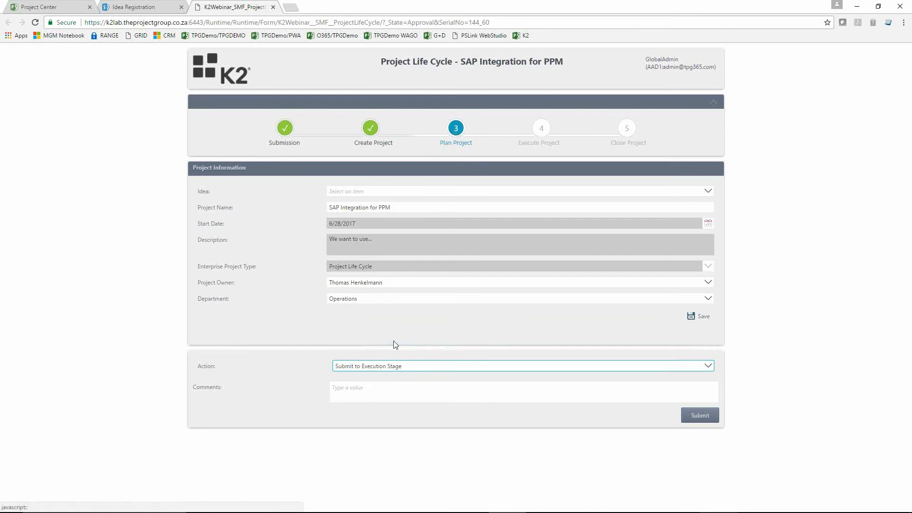
click(388, 401)
text(Looks g)
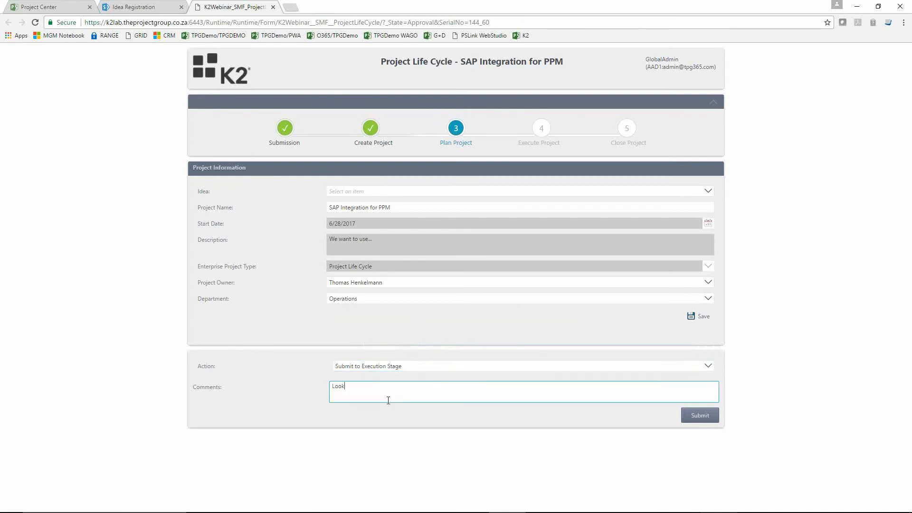
text(ood)
click(699, 417)
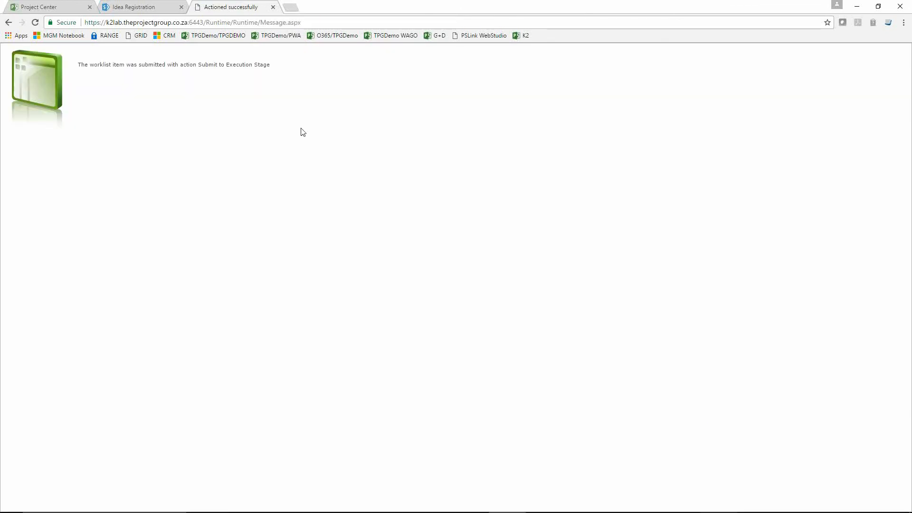
click(273, 8)
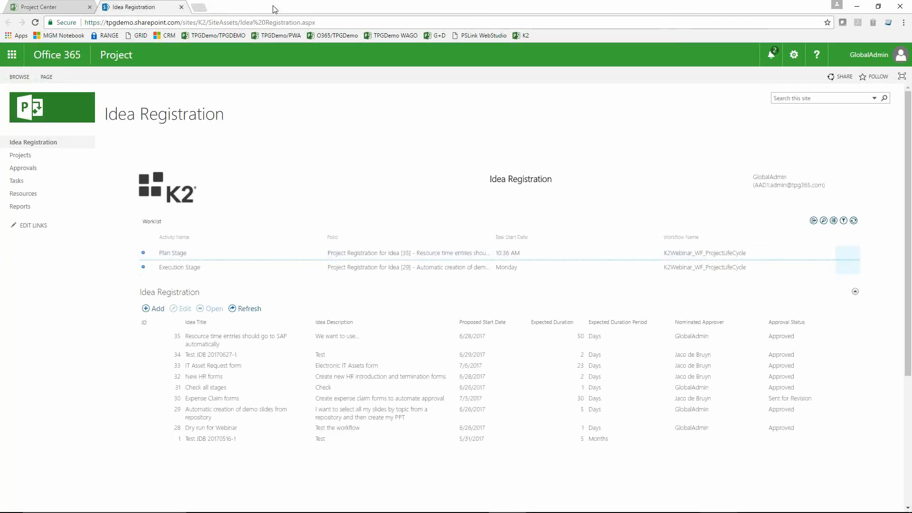
Step: Reload the Project Center and check which workflow stage the SAP Integration for PPM project is in
click(45, 10)
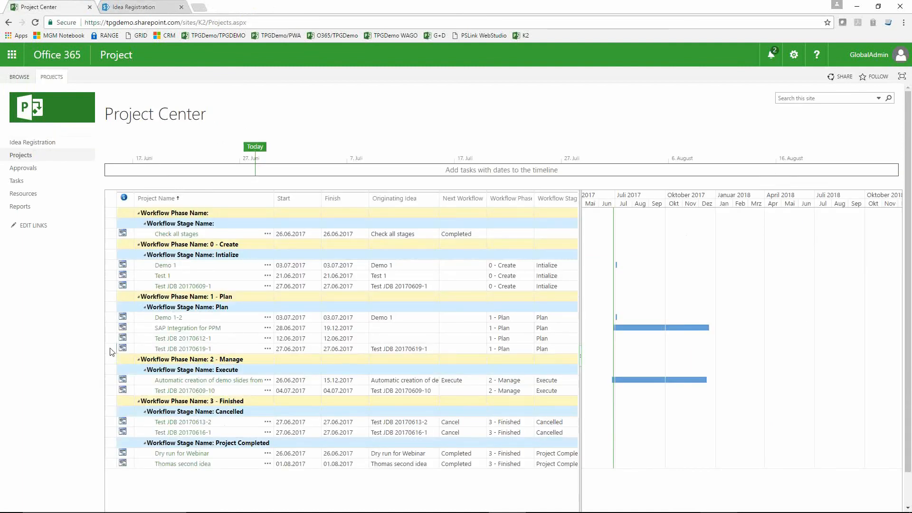
click(110, 328)
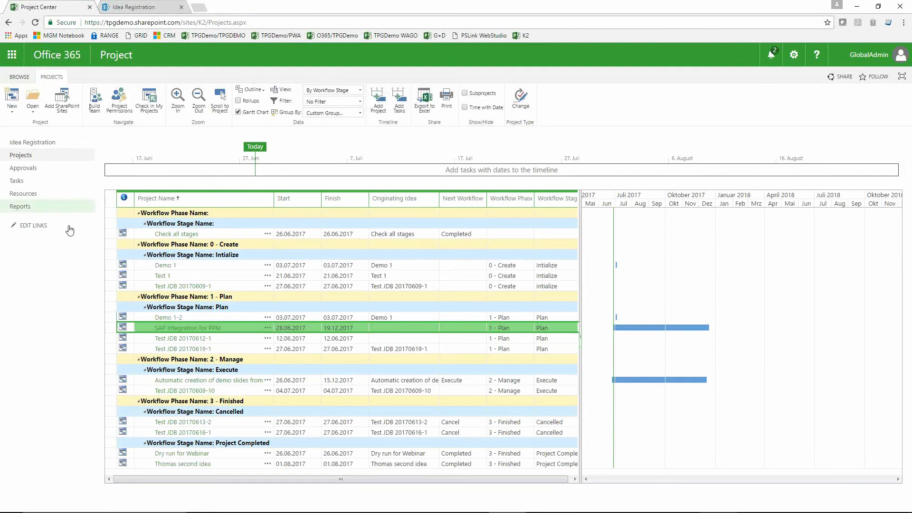
click(36, 23)
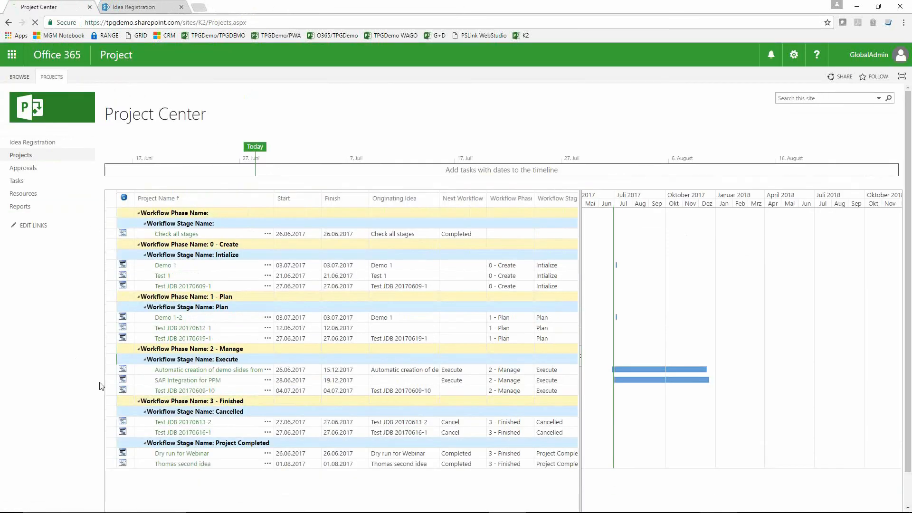
click(111, 380)
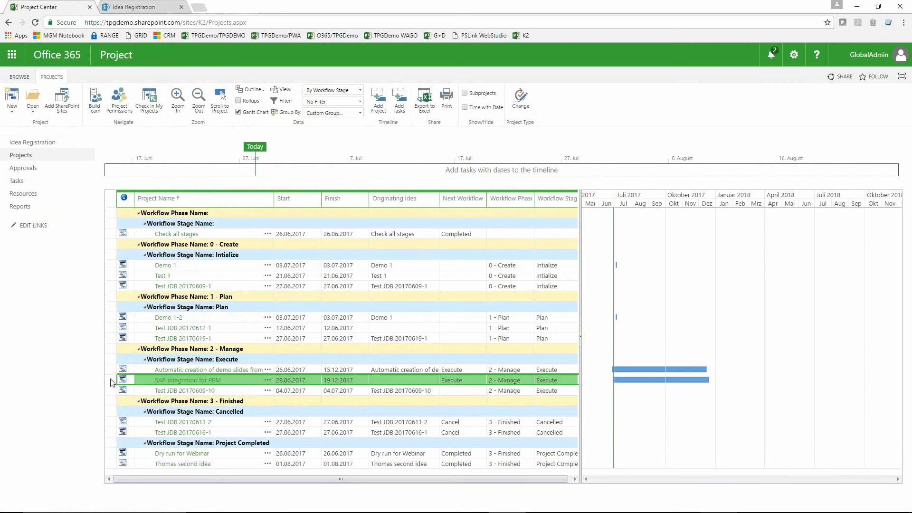
Step: Open the SAP Integration for PPM project, view its workflow stage status with the phase overview, and close the project
click(205, 381)
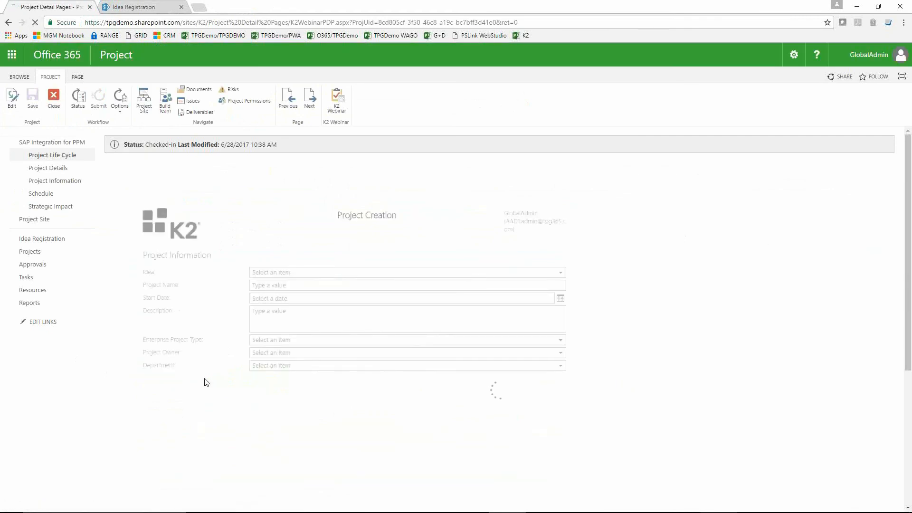
click(42, 151)
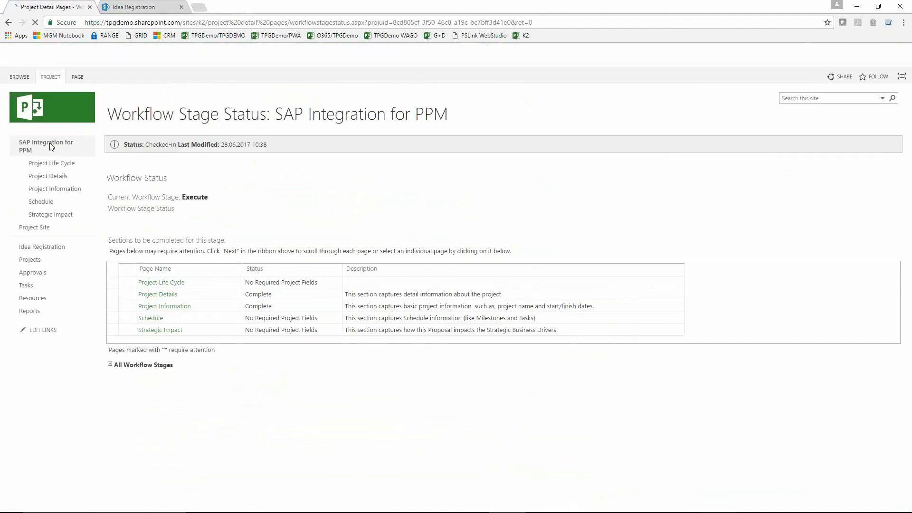
click(50, 81)
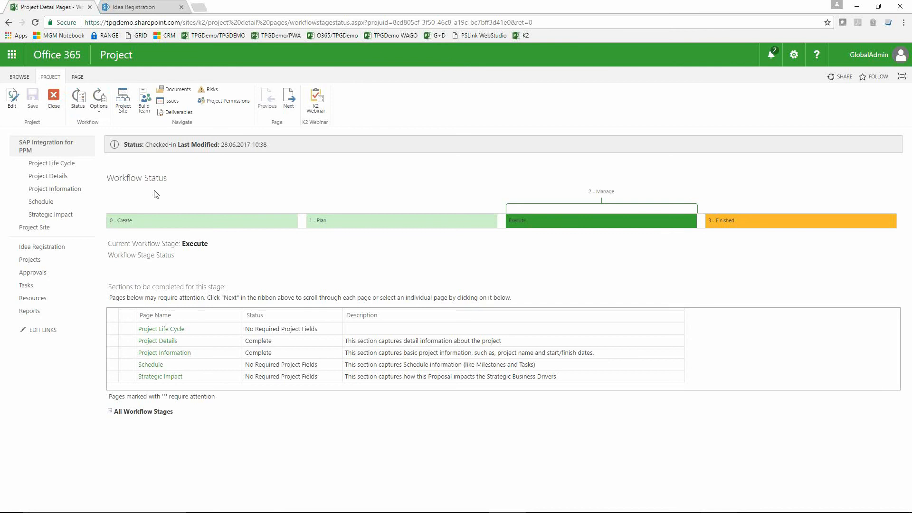
click(53, 97)
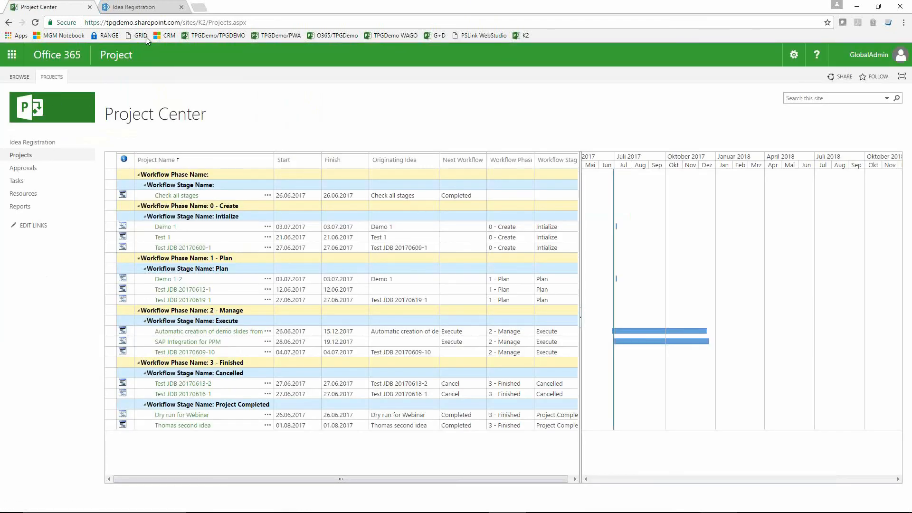
Step: Reload the Idea Registration worklist, submit the idea 35 Execution Stage item with the action Close Project, and close the confirmation page
click(150, 6)
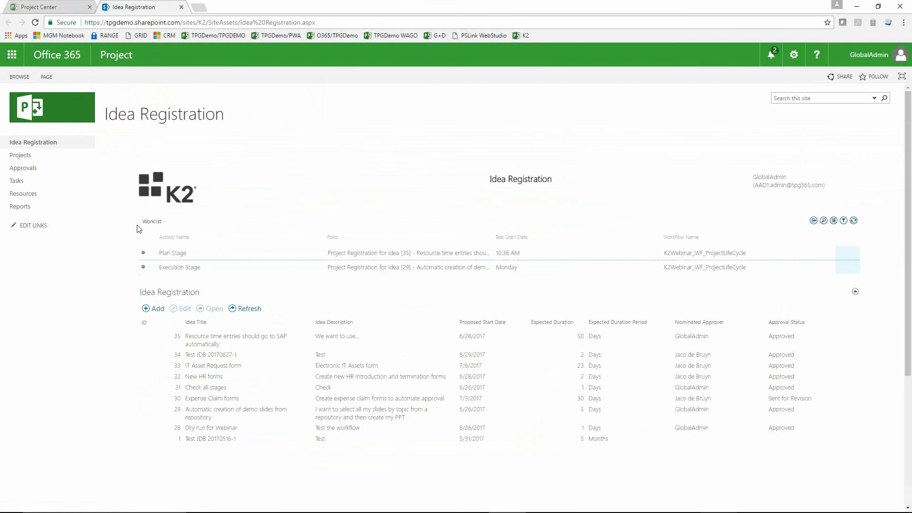
click(35, 22)
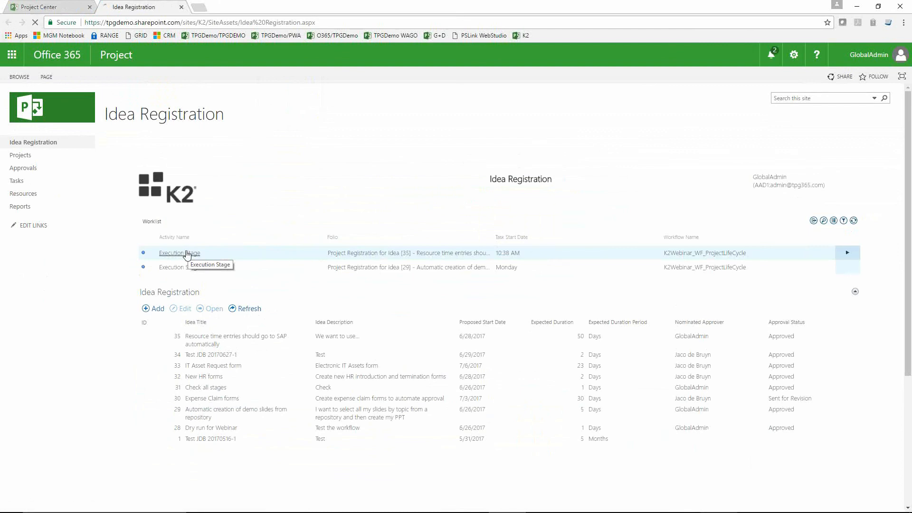
click(186, 253)
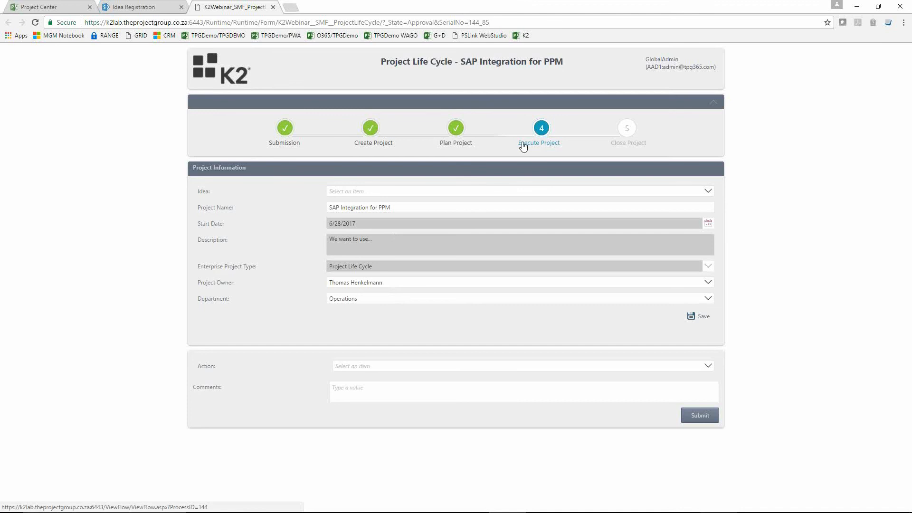
click(444, 368)
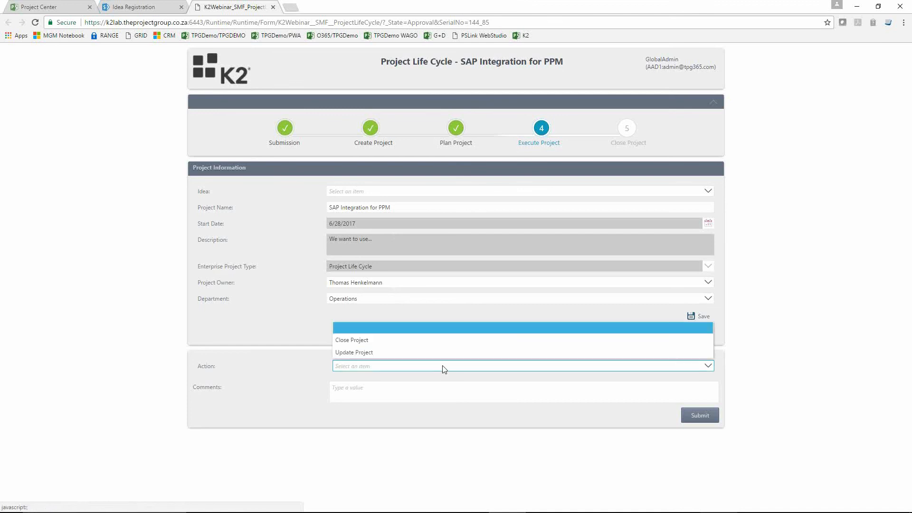
click(381, 340)
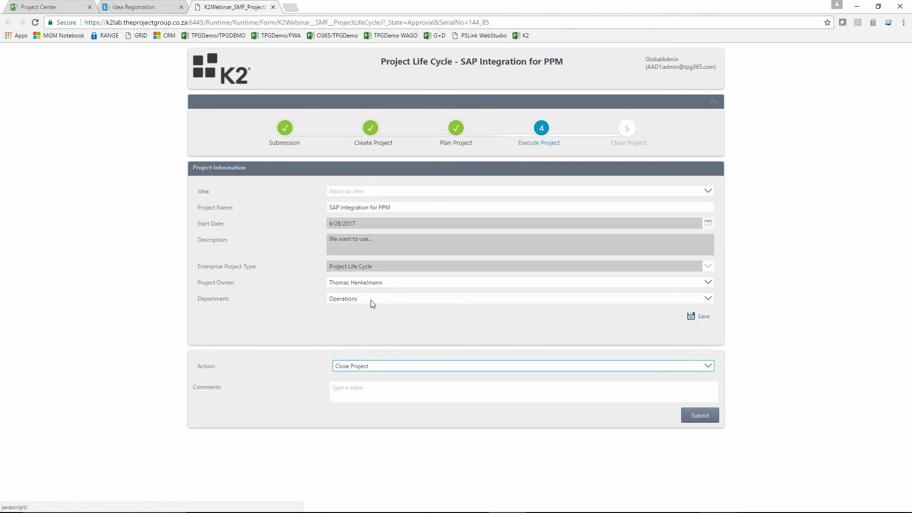
click(374, 370)
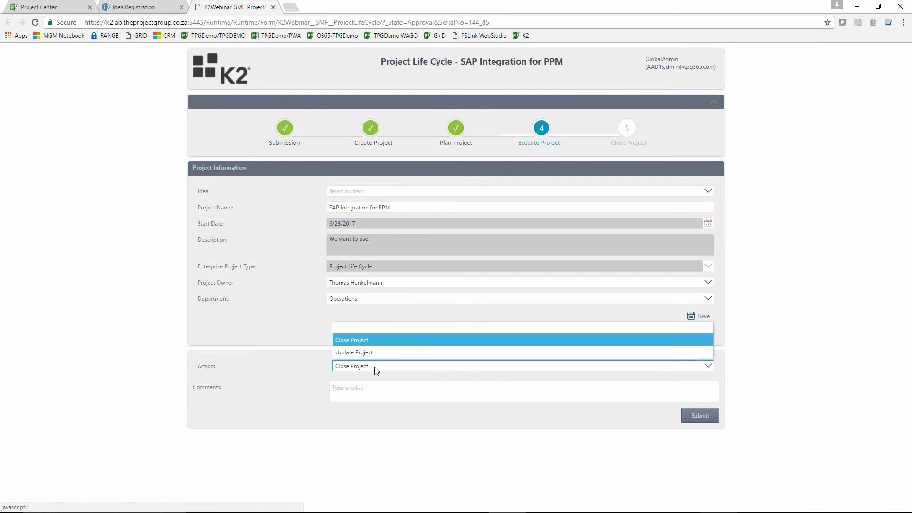
click(376, 344)
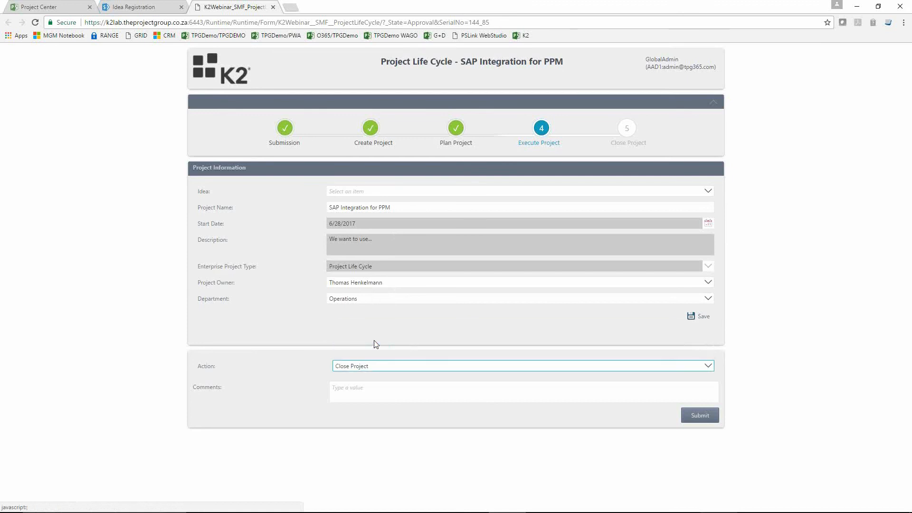
click(696, 417)
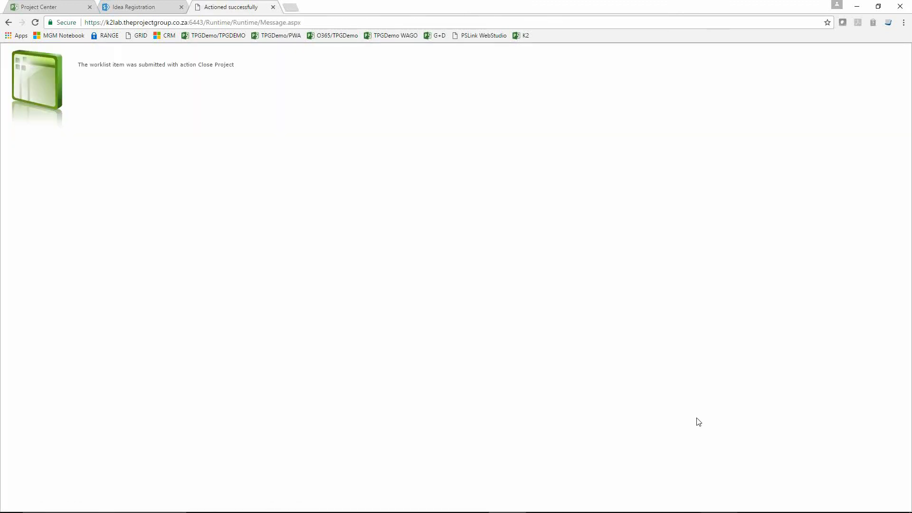
click(274, 7)
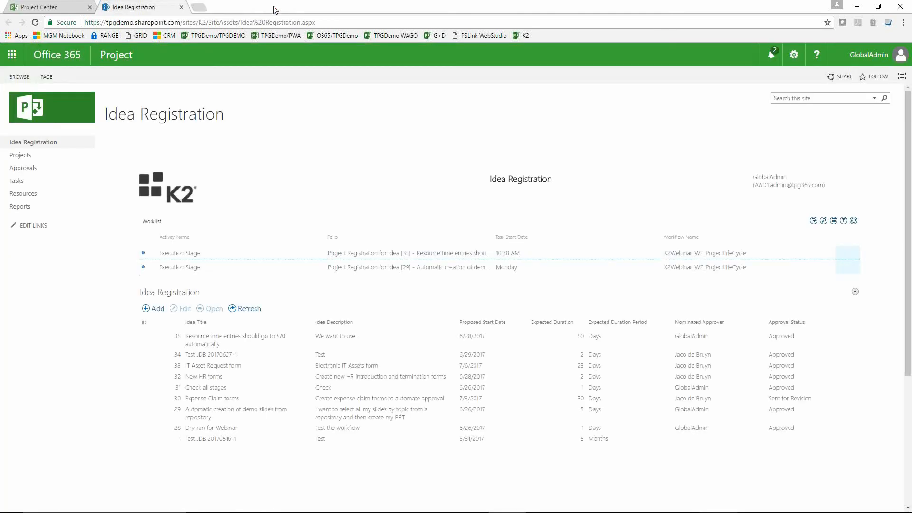
Step: Reload the Project Center until SAP Integration for PPM is listed under the Close stage
click(59, 9)
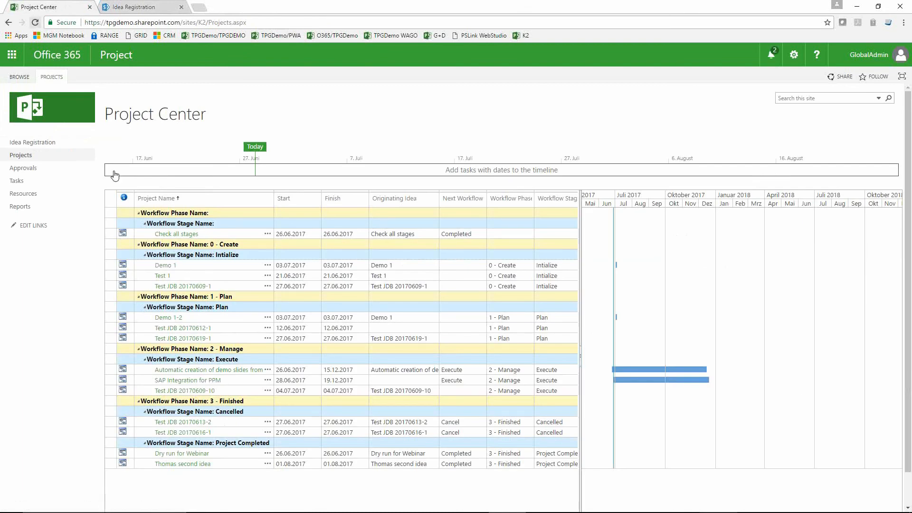
click(112, 380)
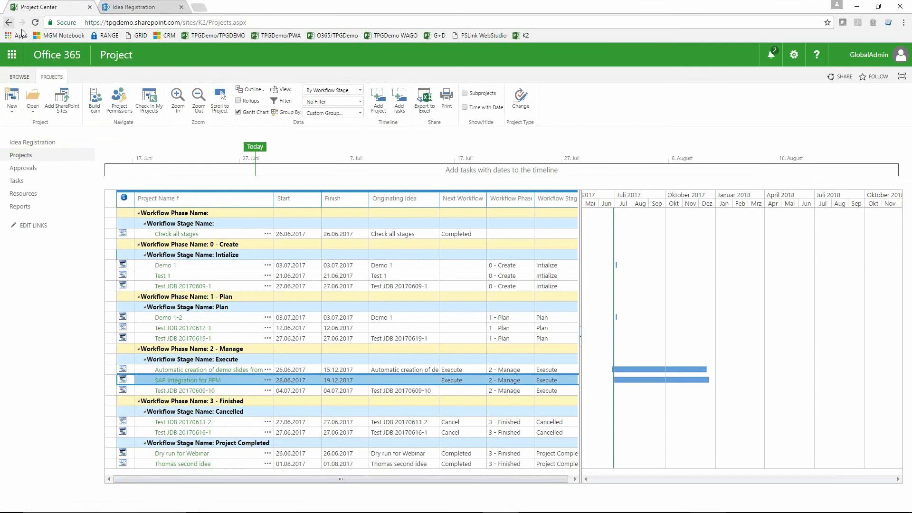
click(35, 23)
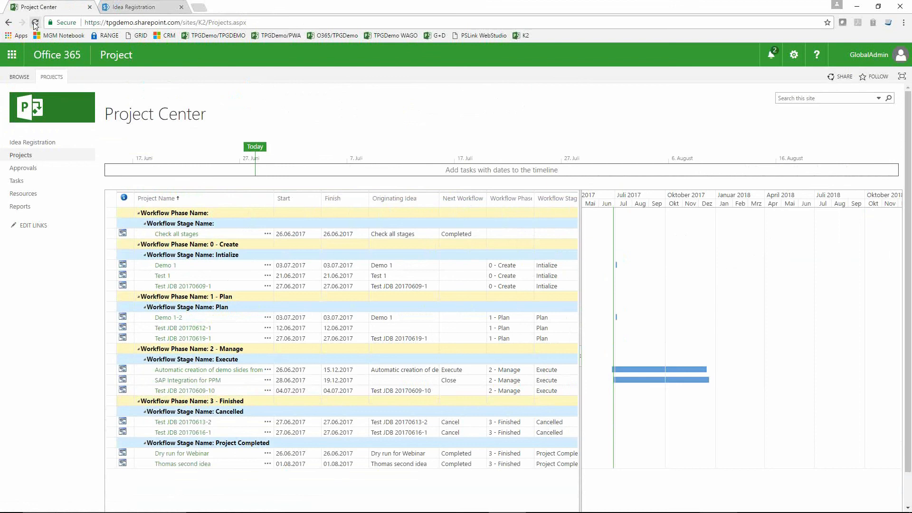
click(35, 23)
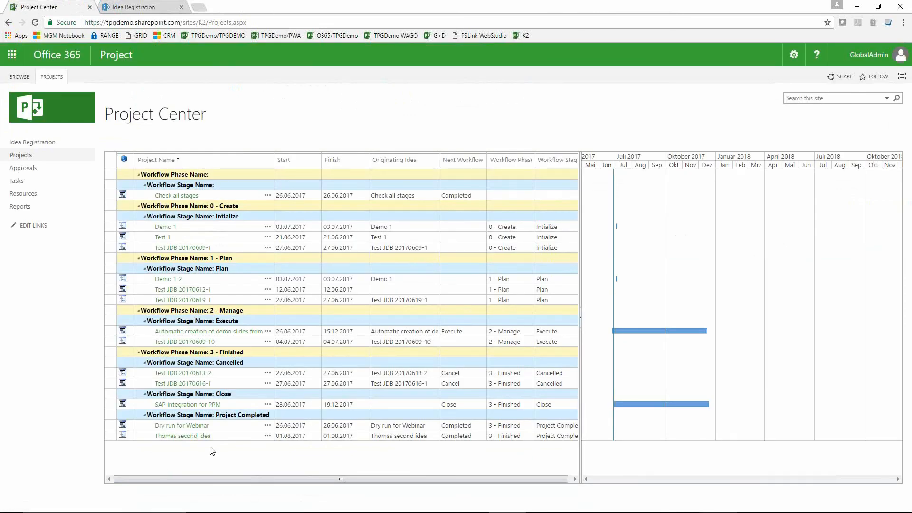
click(296, 443)
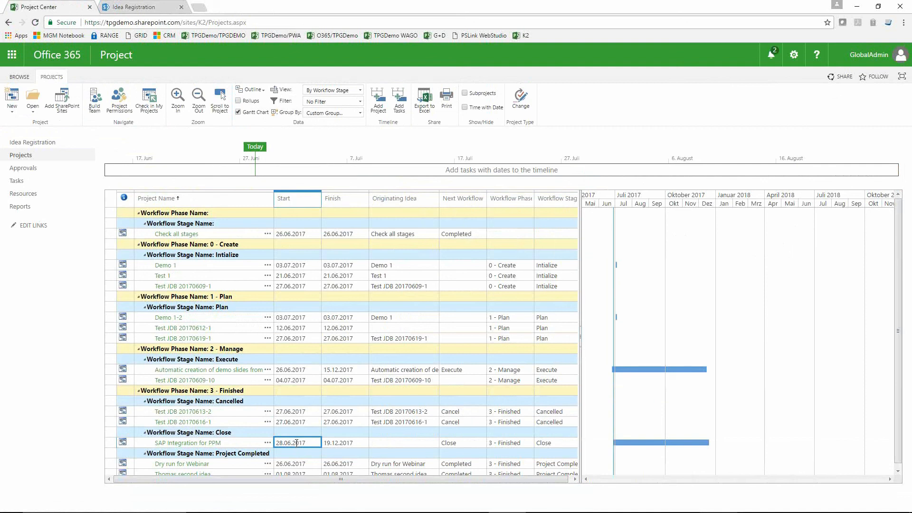
Step: Reload the Idea Registration worklist, submit the Close Project Stage item with the action Project is Completed, and close the confirmation page
click(143, 7)
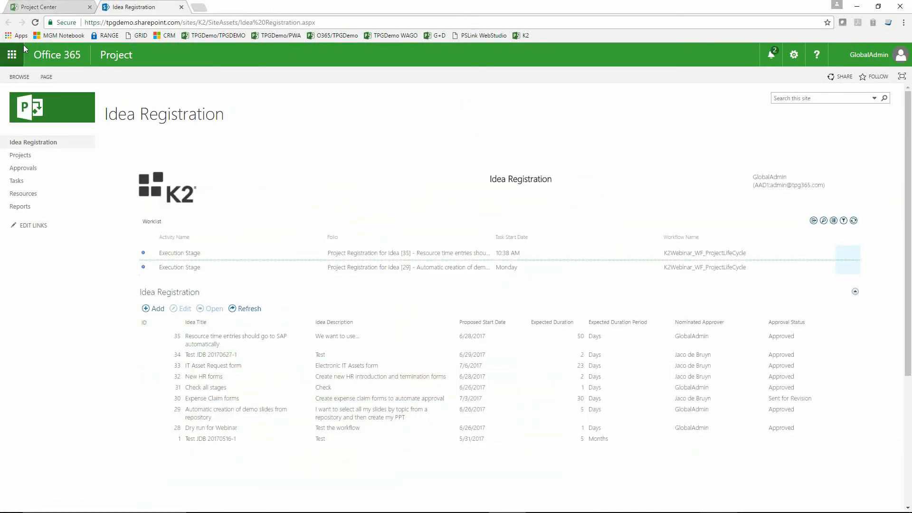
click(37, 23)
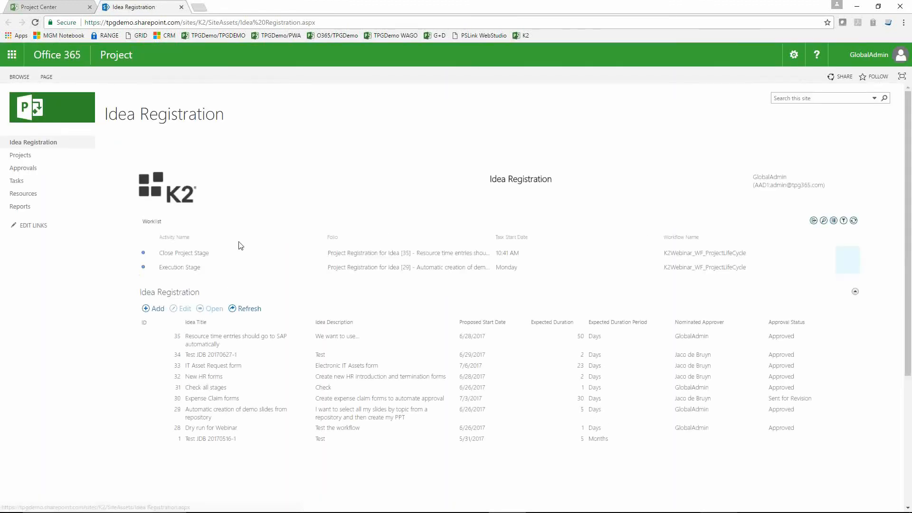
click(177, 255)
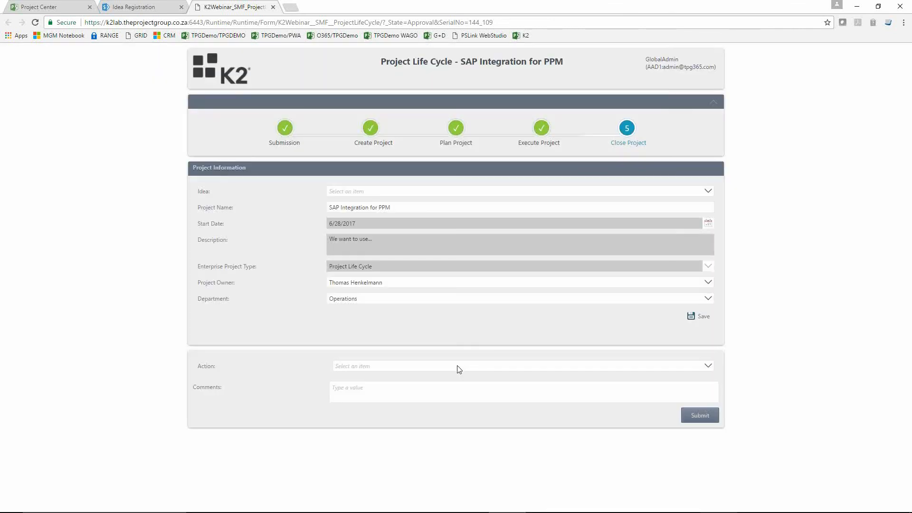
click(459, 368)
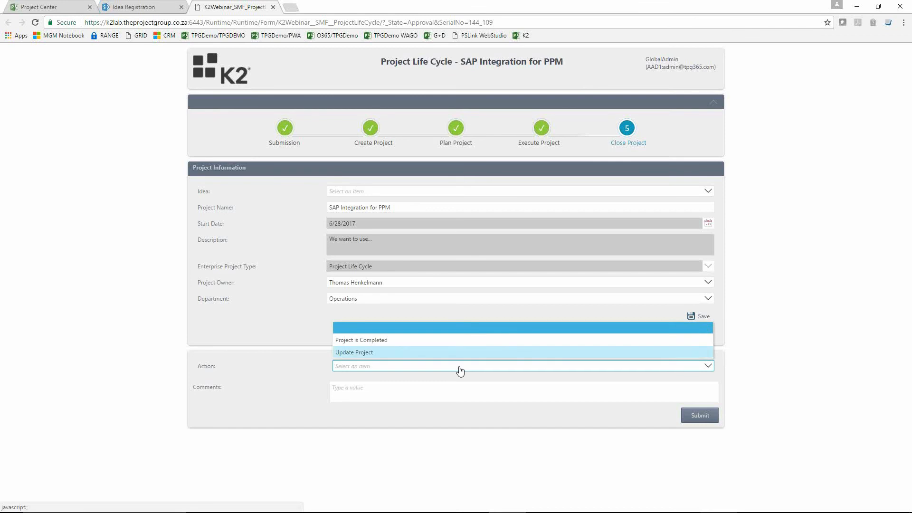
click(412, 342)
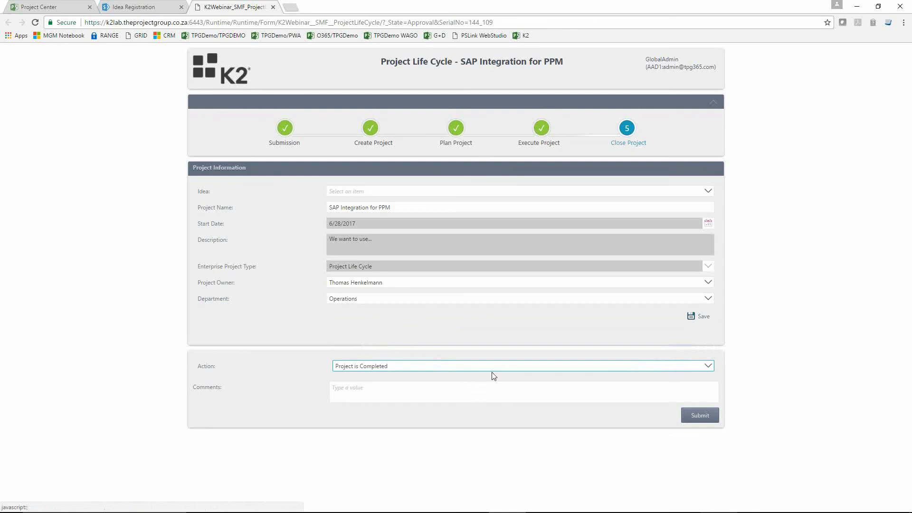
click(689, 416)
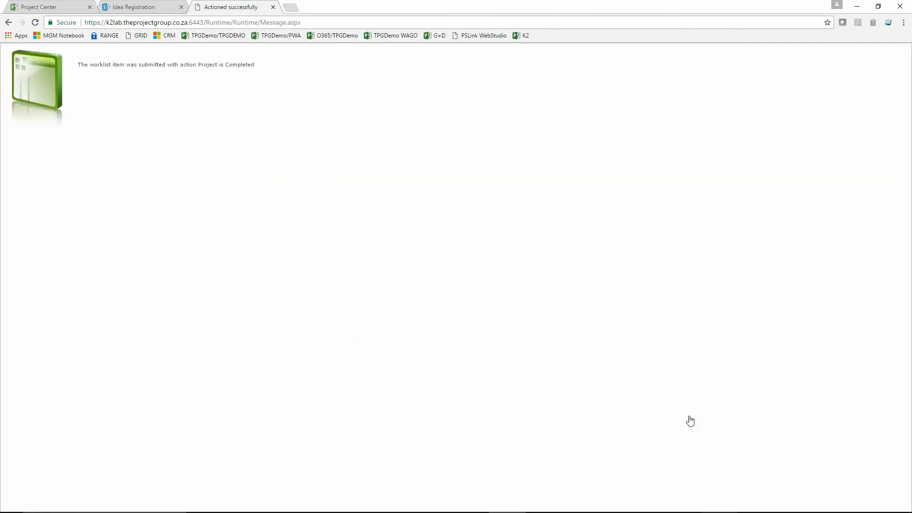
click(274, 7)
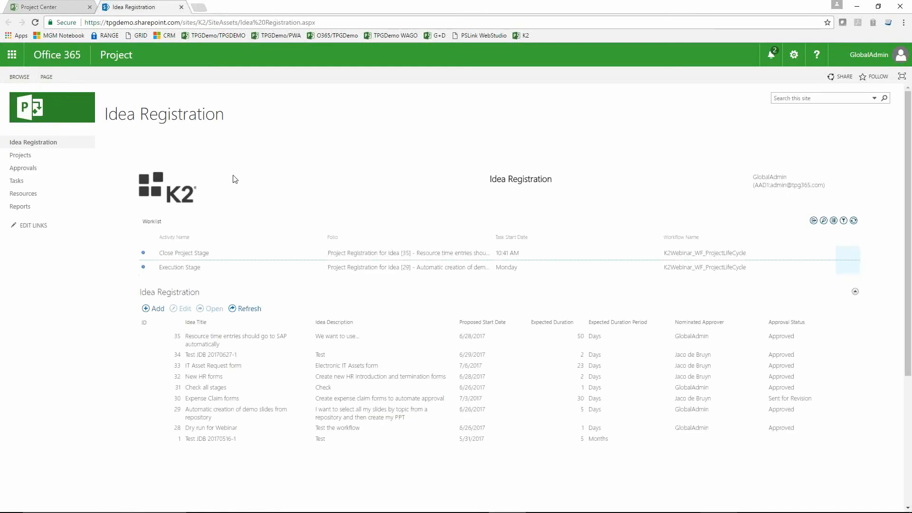
Step: Reload the worklist and the Project Center to check the final workflow stage of SAP Integration for PPM
click(35, 23)
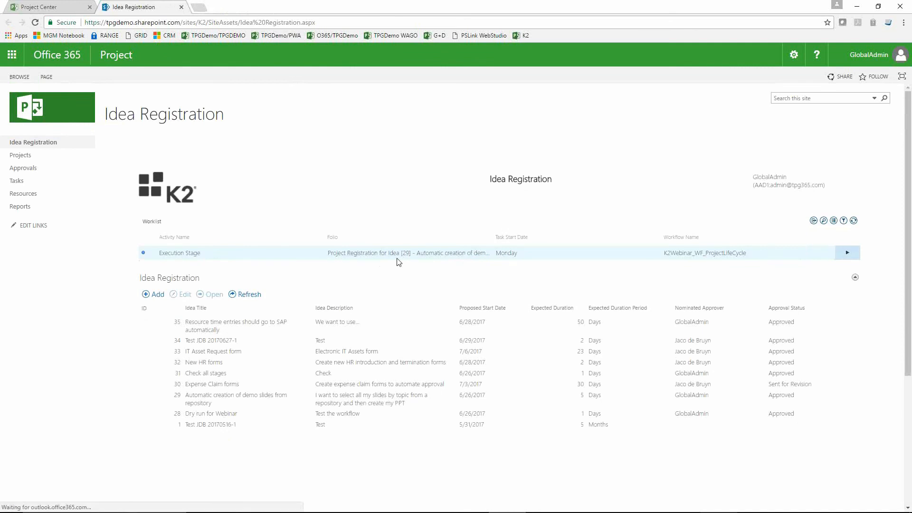
click(49, 10)
click(35, 23)
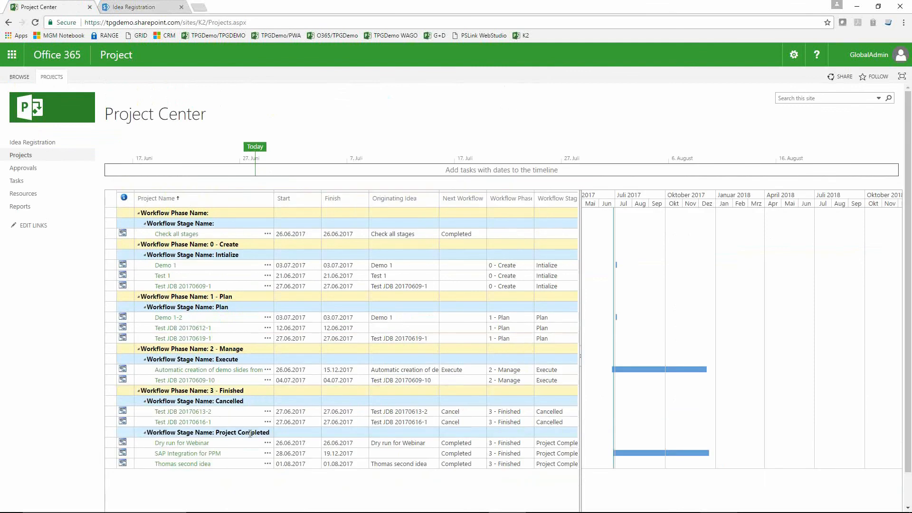
click(109, 455)
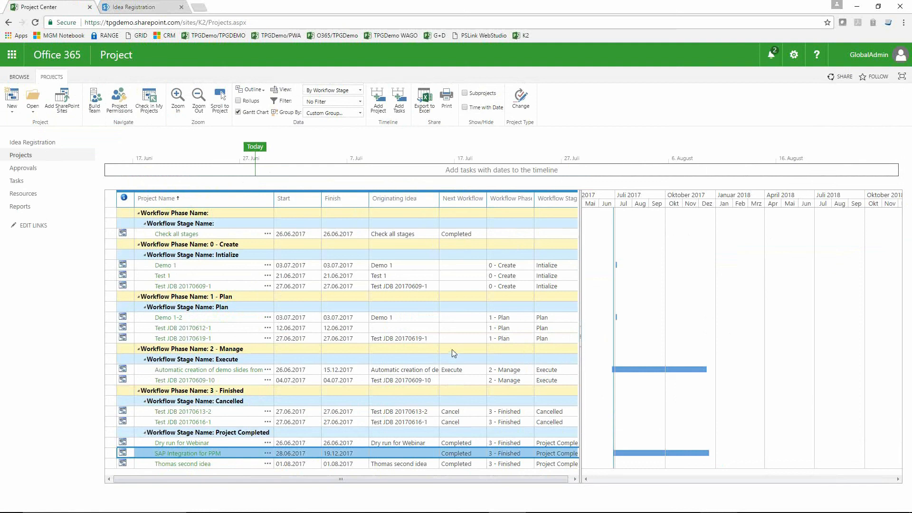
key(alt+Tab)
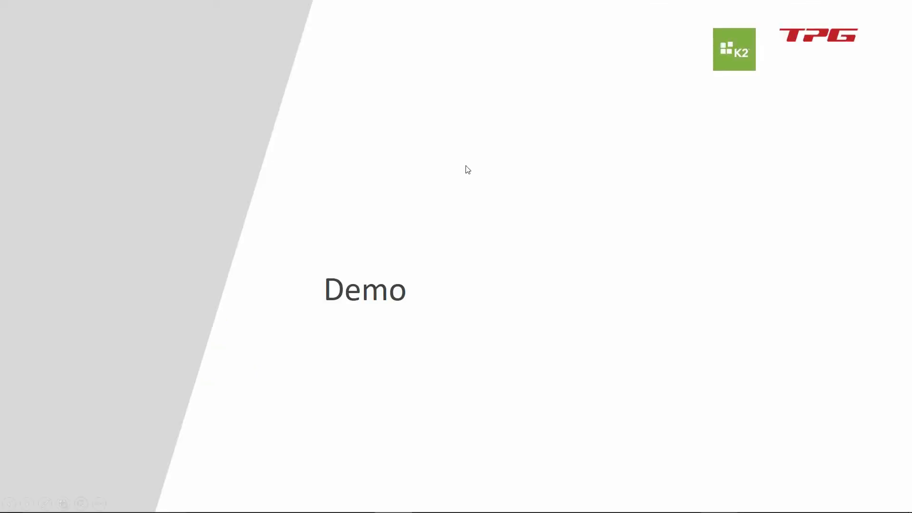
key(Right)
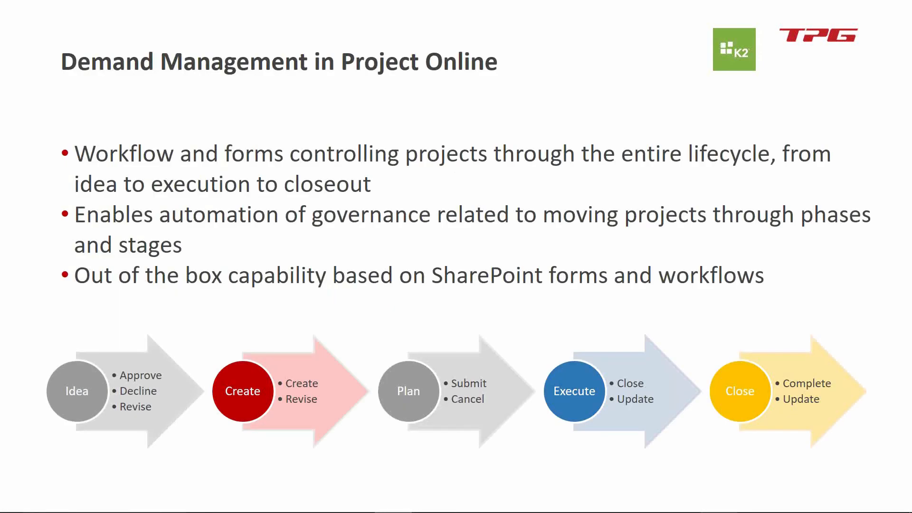